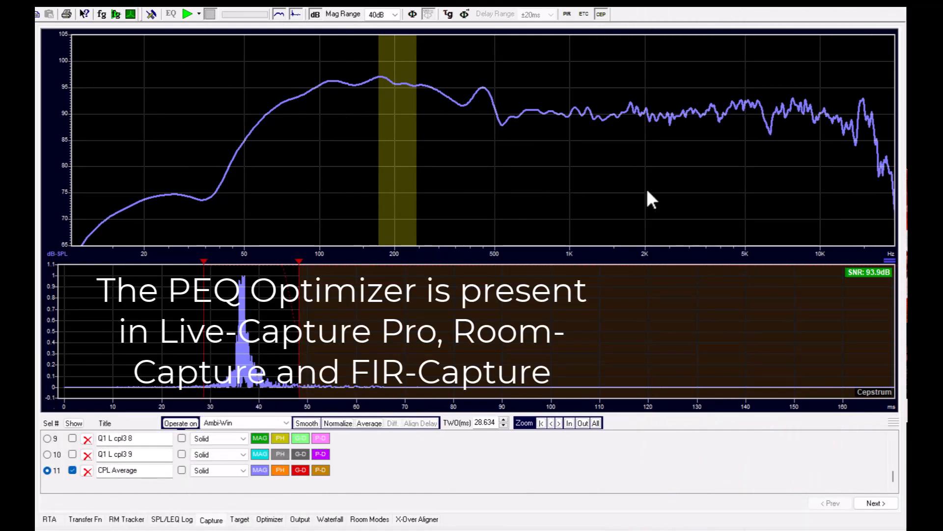
Select the CPL Average measurement and import Metal_target.txt as its target curve
click(121, 469)
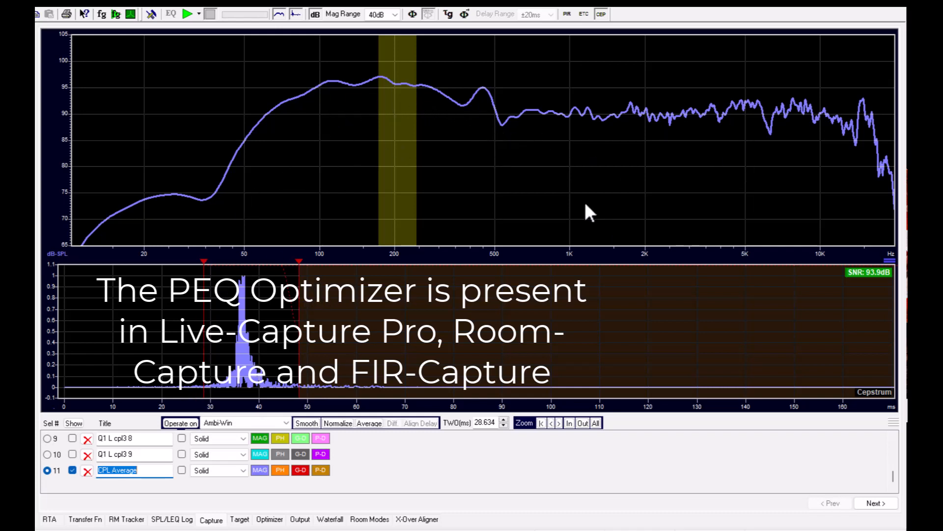
click(239, 518)
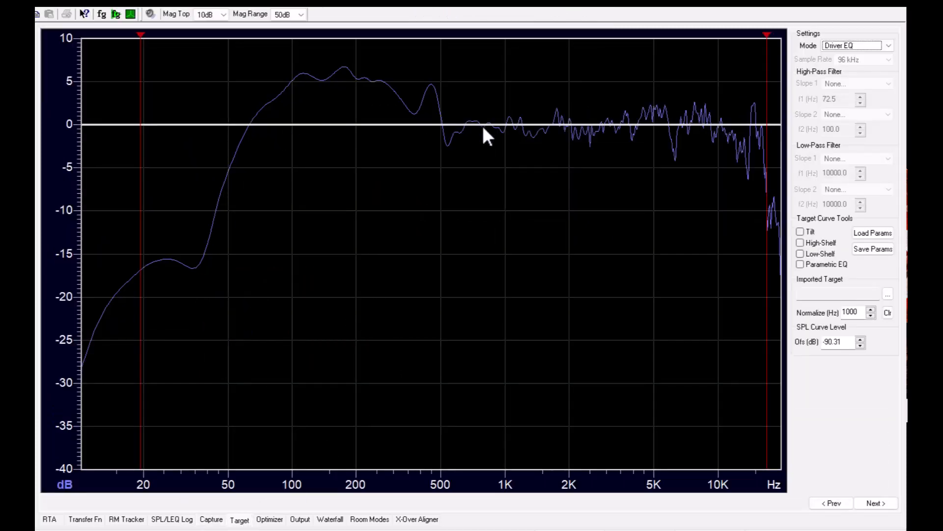
click(888, 295)
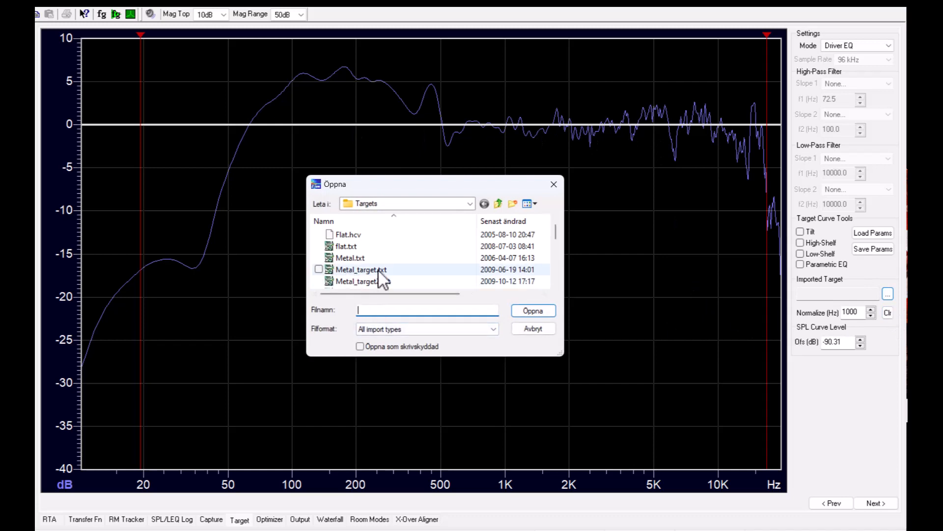
click(374, 269)
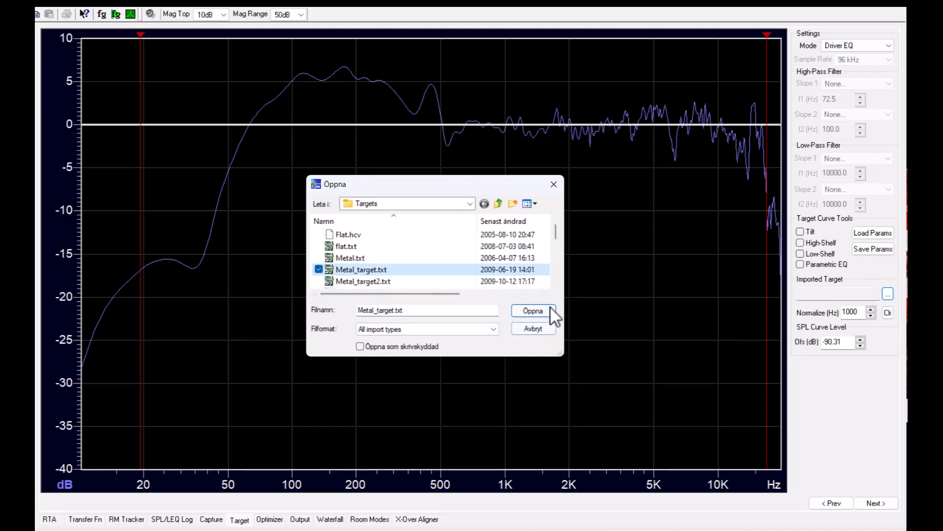
click(534, 309)
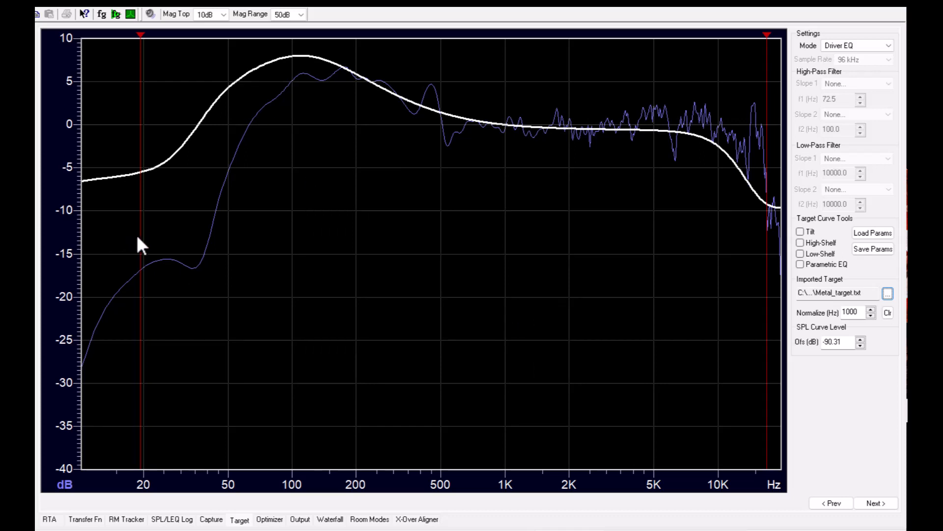
Limit the target range to about 43 Hz through 17 kHz and run the PEQ optimization for the Lake v2 device
drag(141, 237, 215, 234)
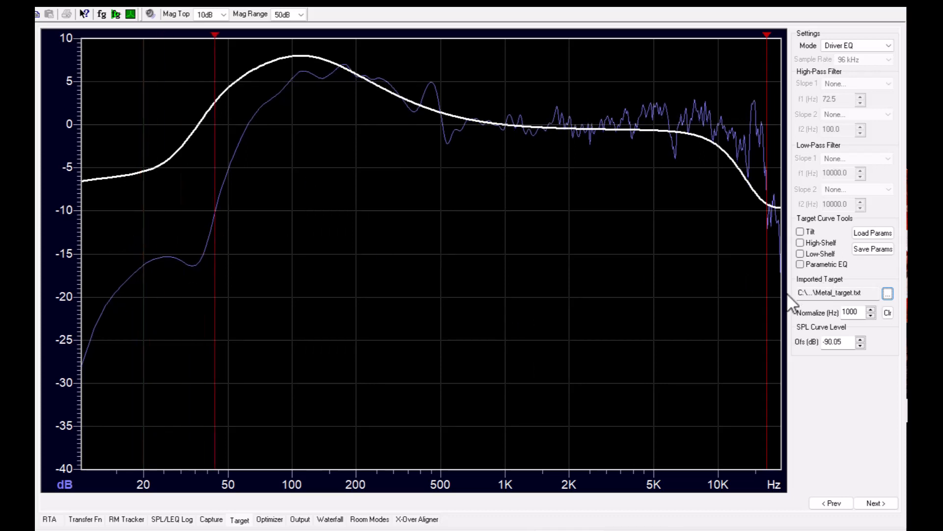
drag(771, 297, 752, 301)
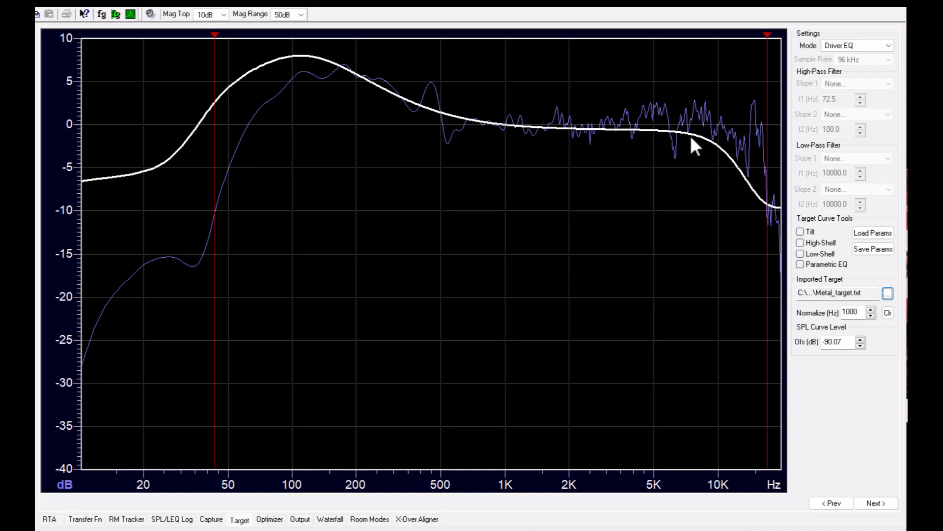
click(269, 519)
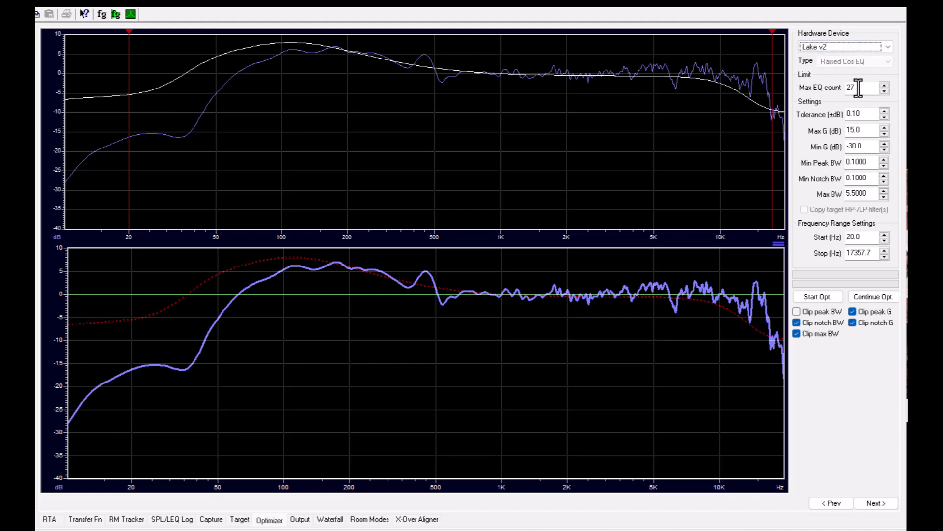
click(817, 298)
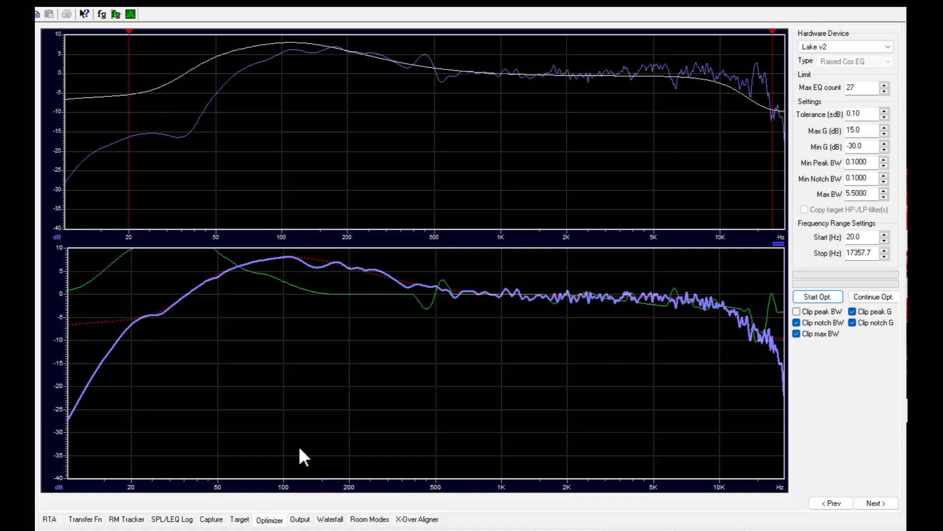
Step through the optimized parametric EQ filters in the output list and export the enabled biquads
click(299, 519)
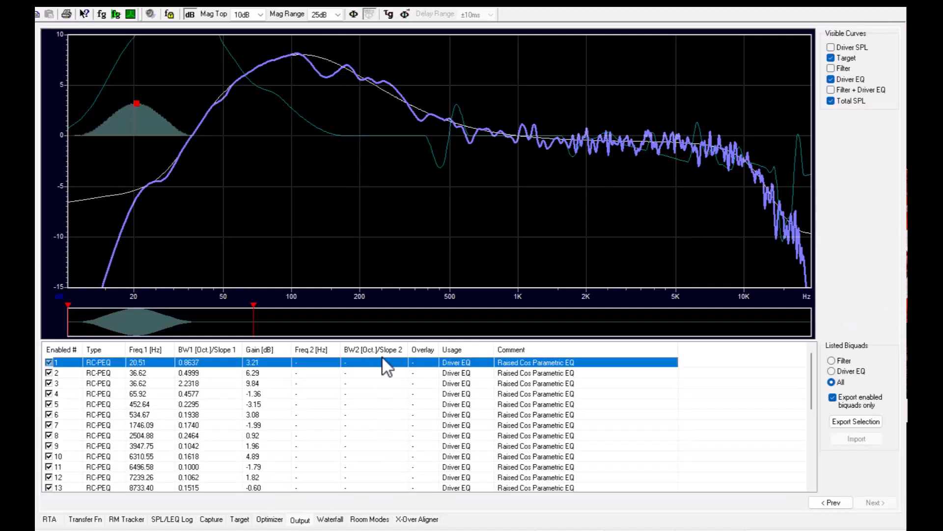
click(256, 373)
key(Down)
key(Down)
key(Down)
key(Down)
key(Down)
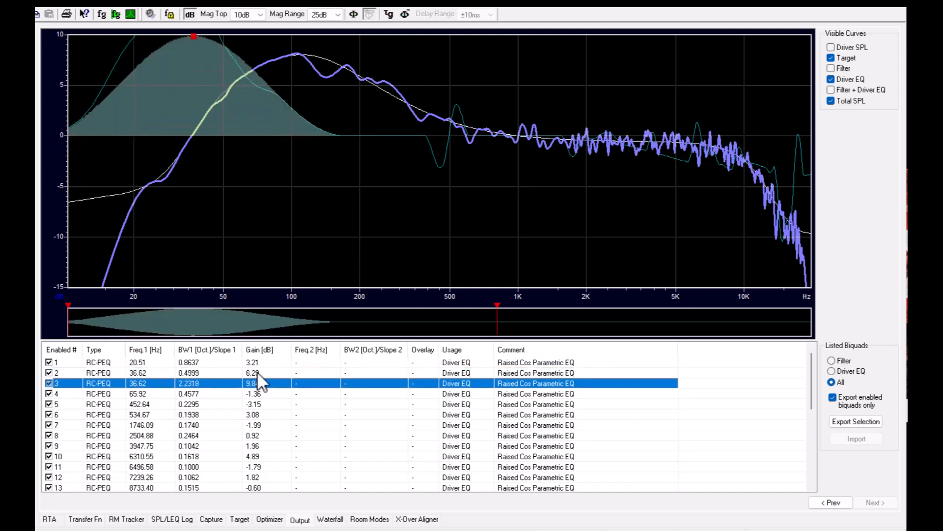
key(Down)
key(Down)
key(Down)
key(Down)
key(Down)
key(Down)
key(Down)
key(Down)
key(Down)
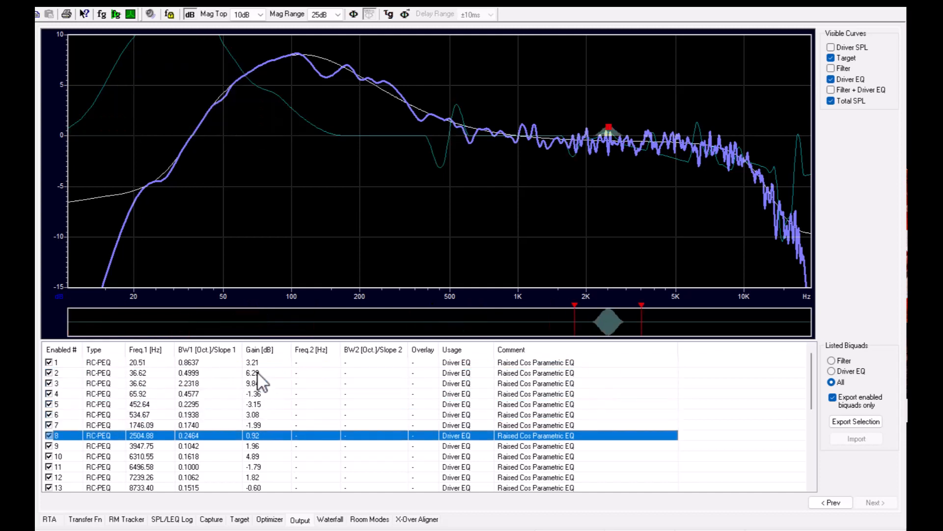
key(Down)
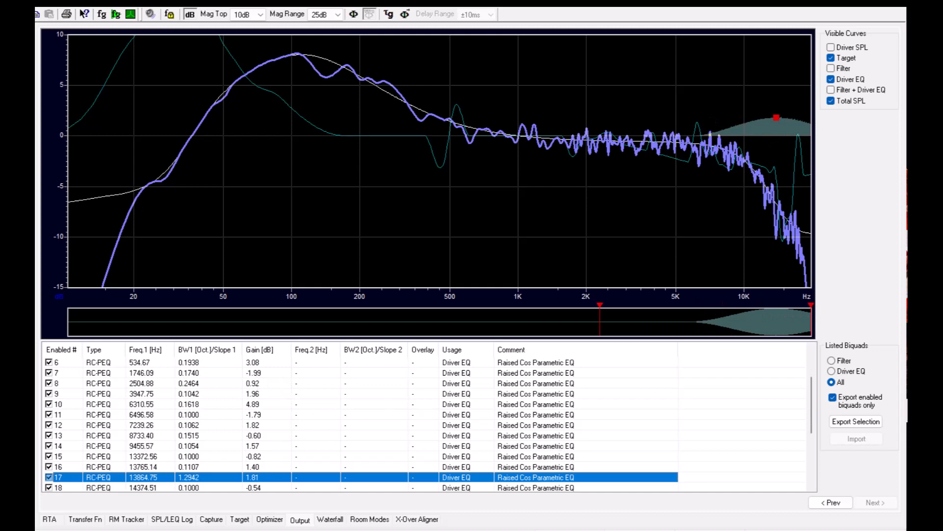
click(857, 423)
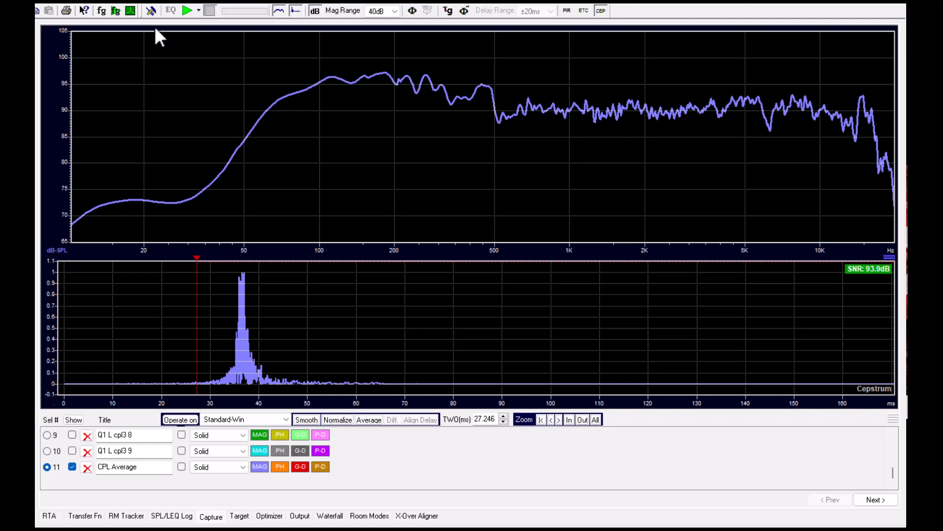
Check the Top alignment preset's stimulus and analyser settings and test-play its log sine sweep
click(150, 11)
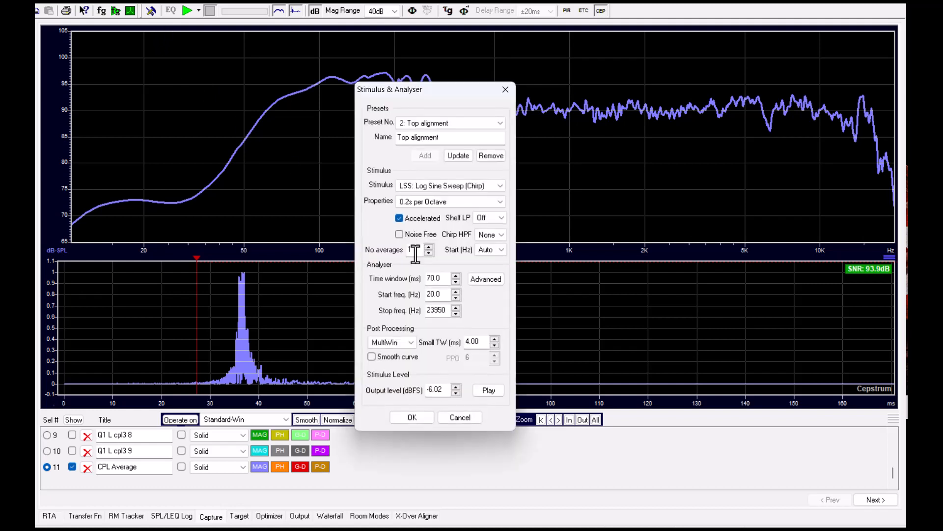
click(488, 390)
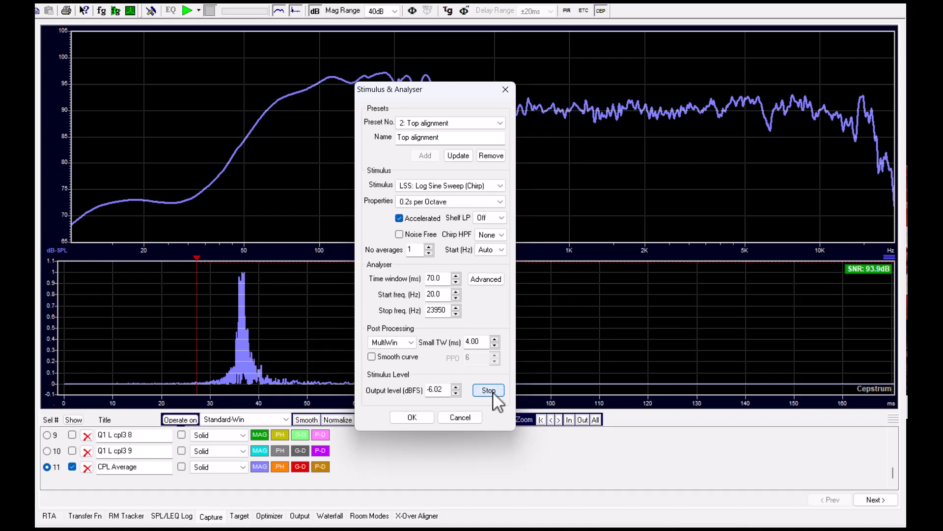
click(411, 417)
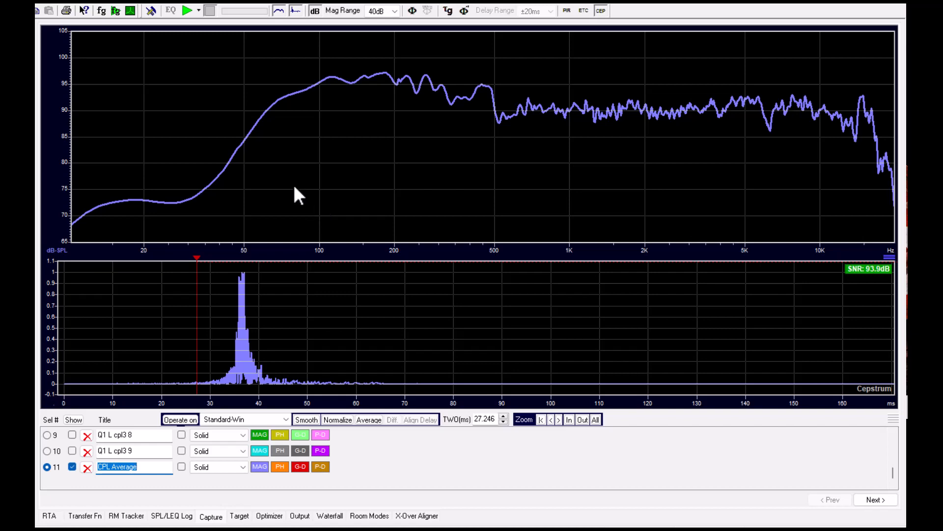
Compare all captured measurements with the CPL Average, and leave only the average curve displayed
click(74, 419)
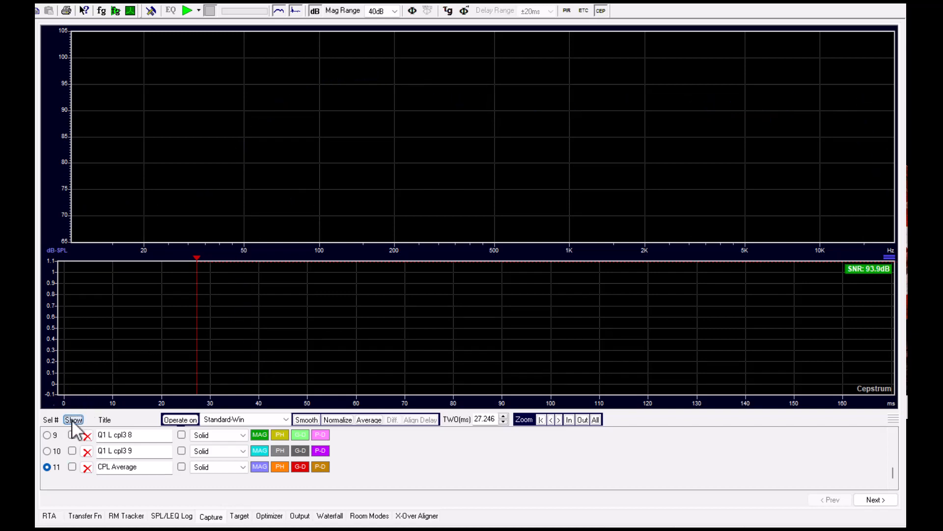
click(73, 420)
click(47, 467)
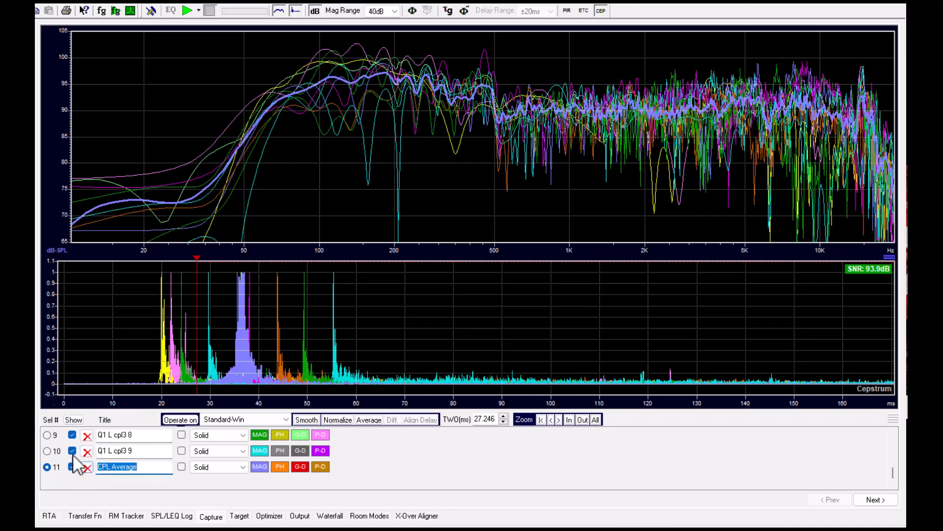
click(73, 420)
click(72, 466)
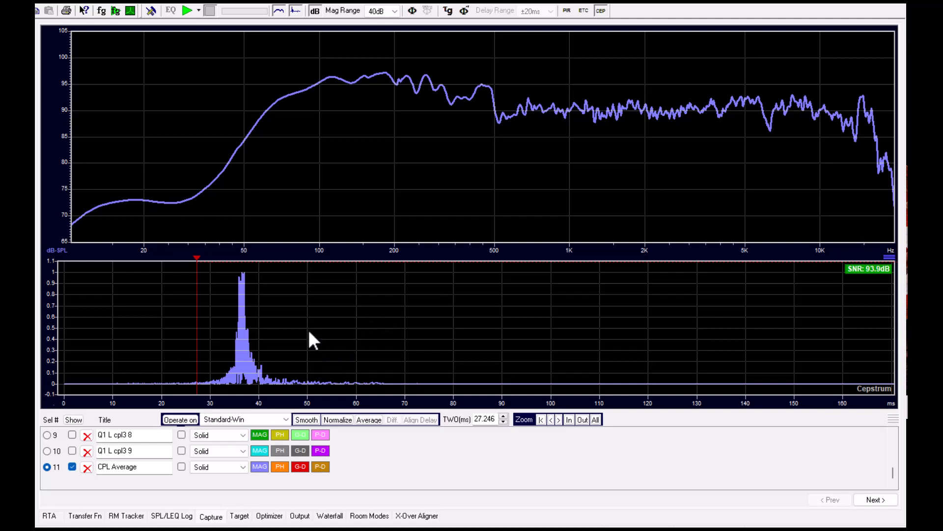
View the CPL Average's phase response, hide it and display the group delay instead
click(411, 10)
click(428, 11)
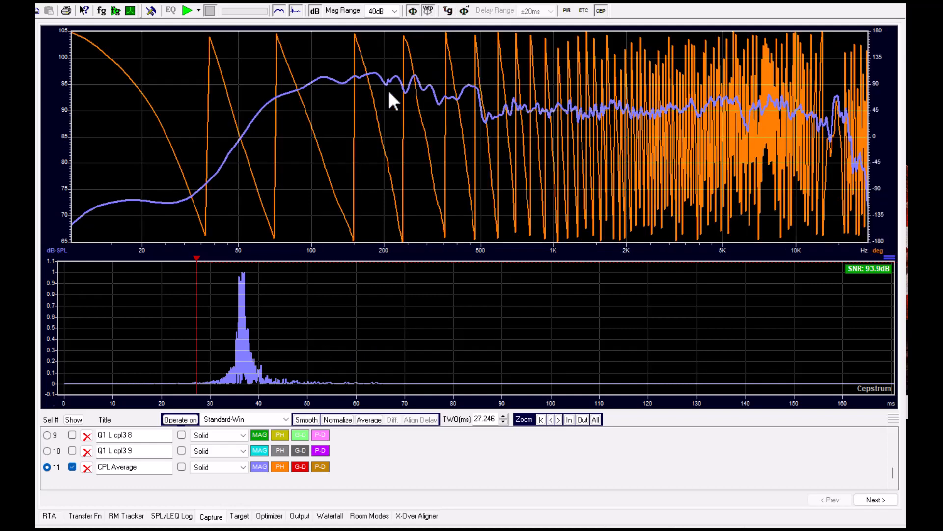
click(416, 11)
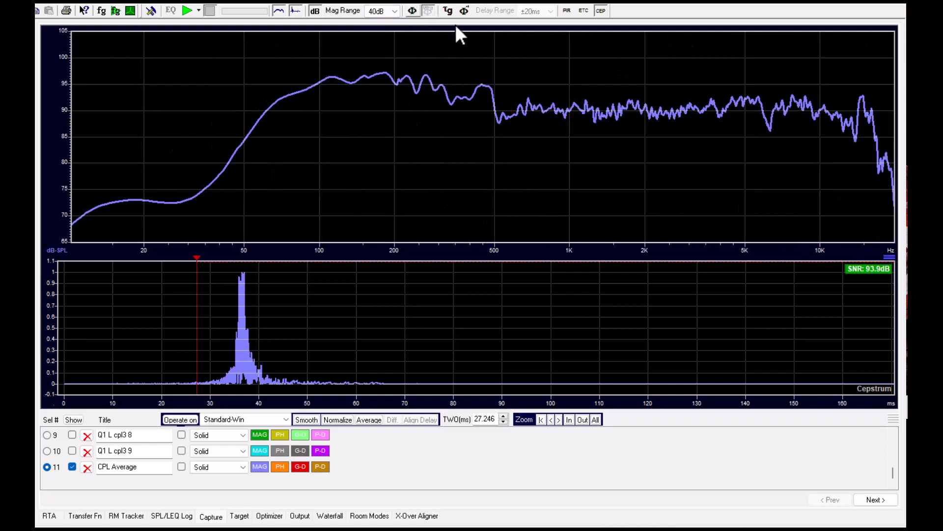
click(447, 11)
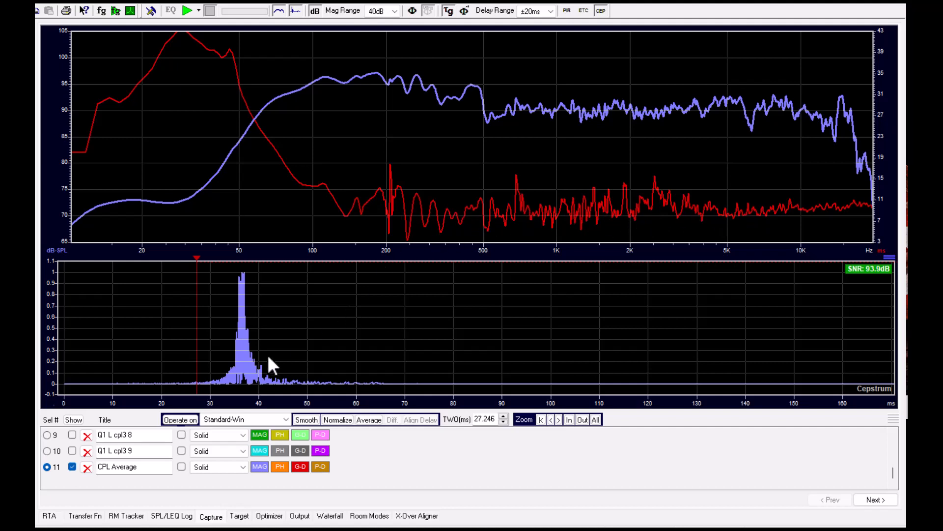
Apply the Ambi-Win window to the CPL Average and shorten the window's end to about 48 ms
click(265, 418)
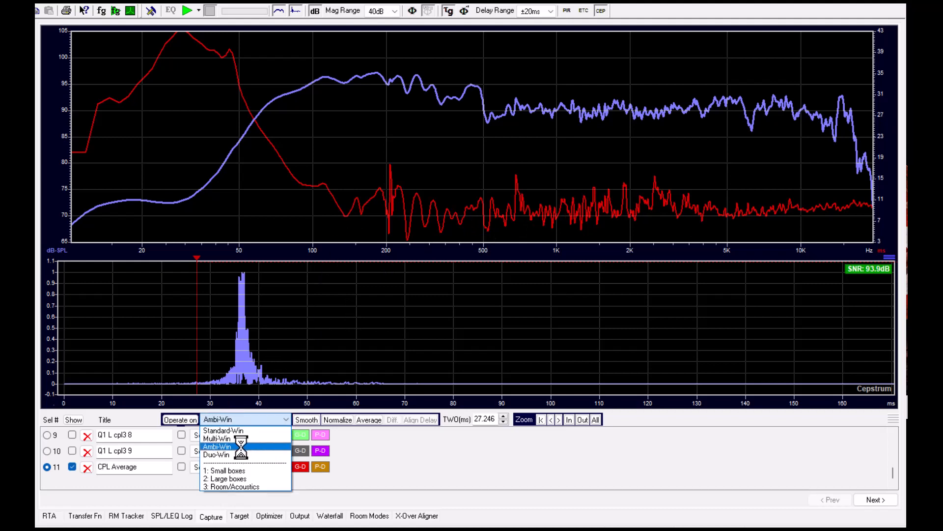
click(242, 447)
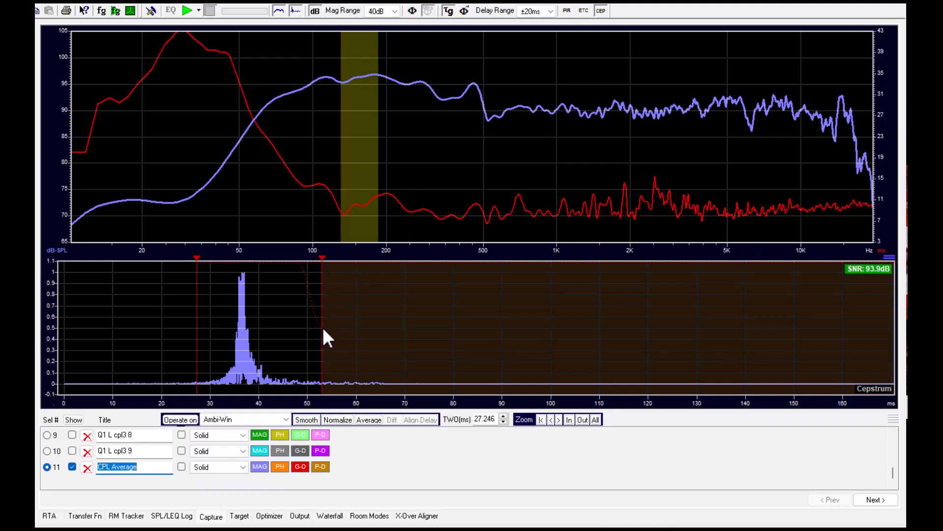
drag(323, 330, 293, 331)
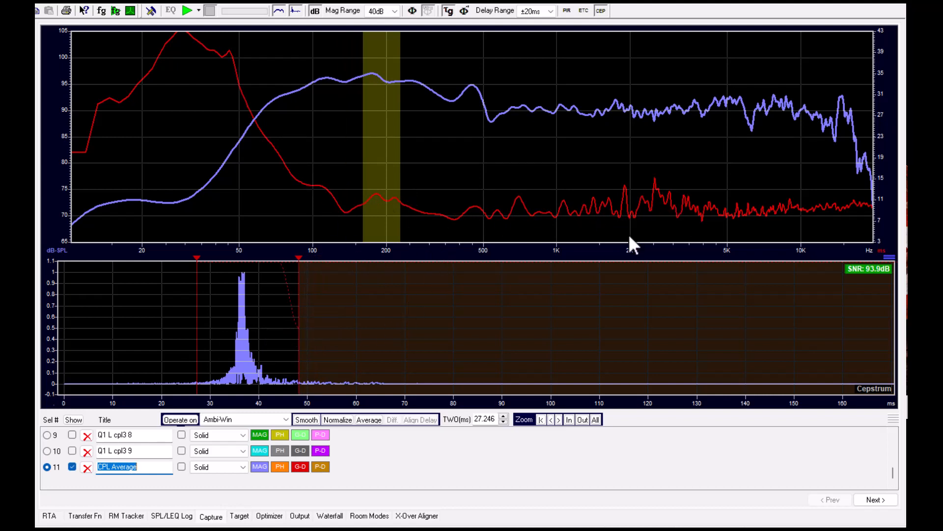
Shift the averaged curve down and up against the target, and limit the target range to about 63 Hz through 16 kHz
click(240, 517)
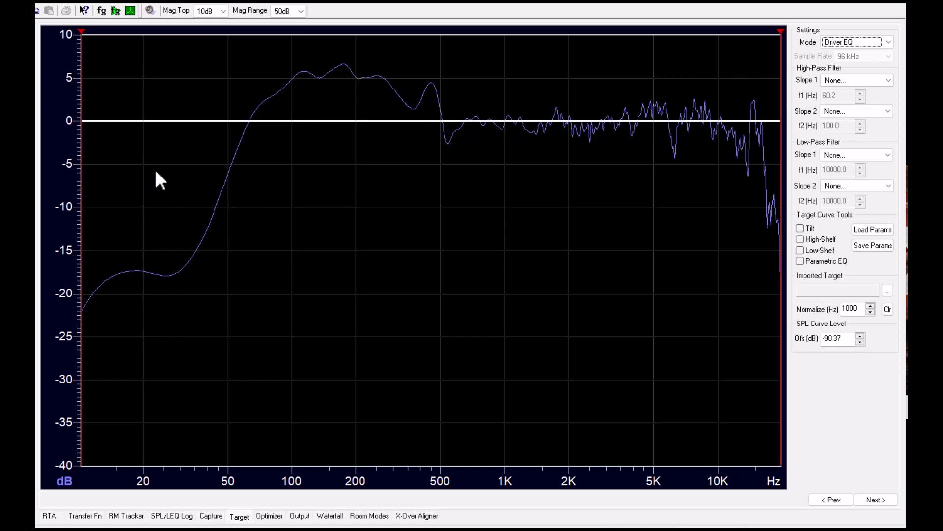
drag(392, 84, 396, 139)
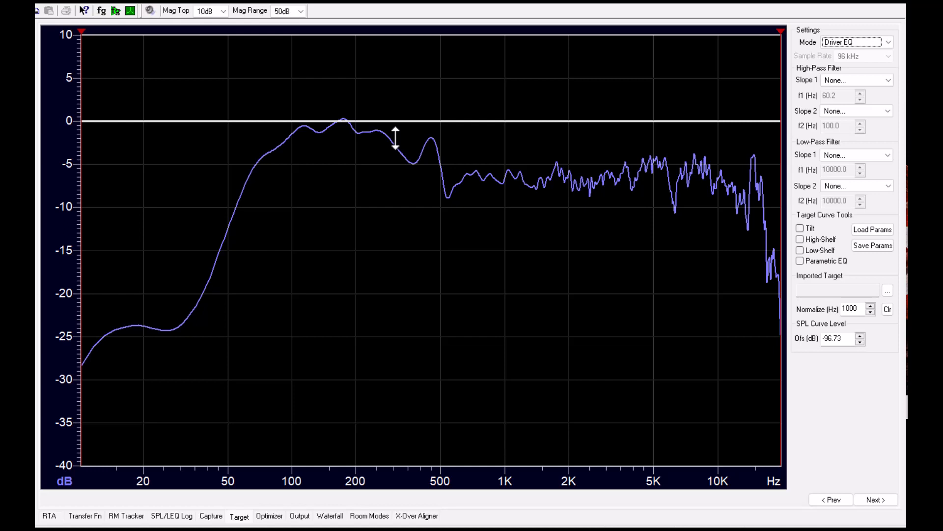
drag(395, 139, 393, 62)
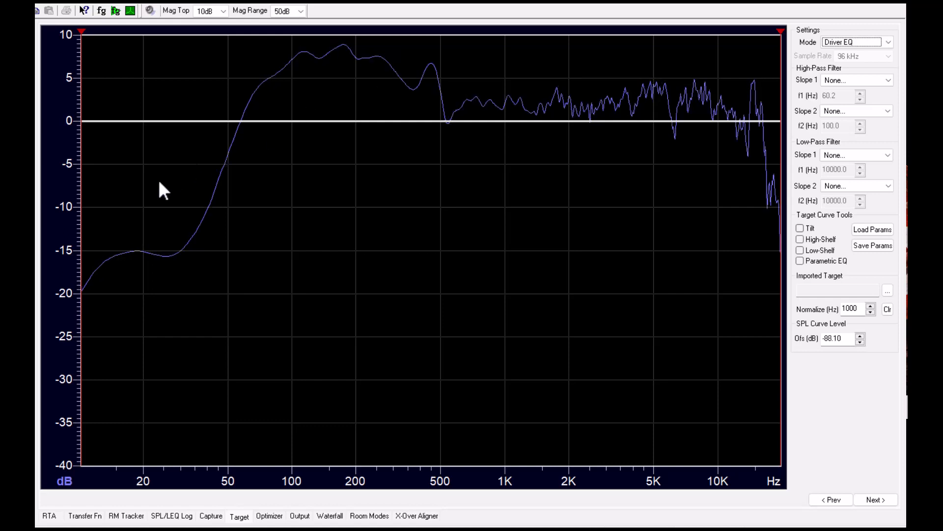
drag(81, 207, 250, 209)
drag(782, 174, 761, 172)
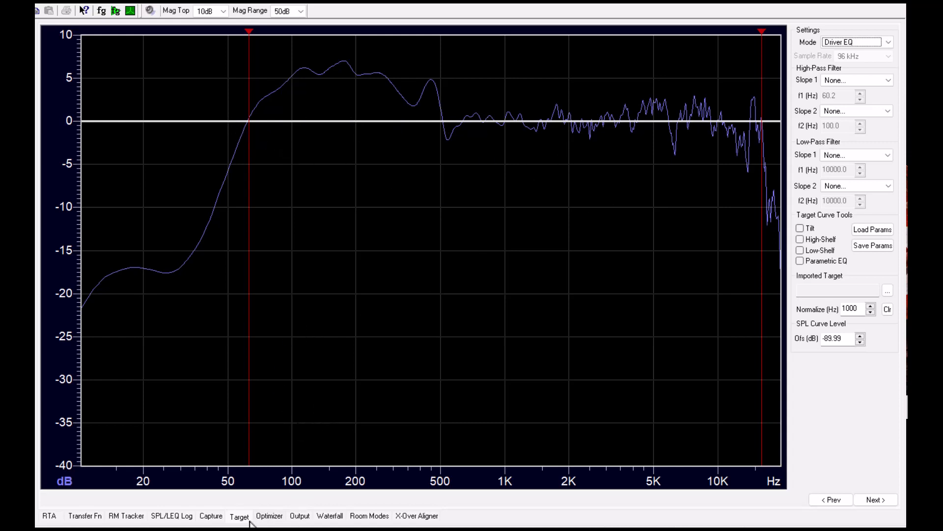
Set the generic PEQ optimizer's minimum peak bandwidth to 0.0144 and its maximum gain to 15.0 dB
click(269, 515)
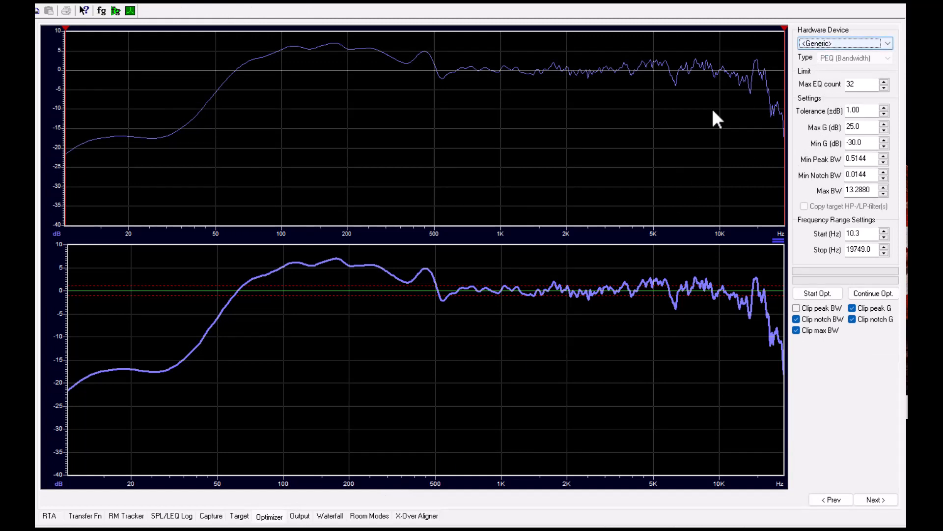
click(884, 162)
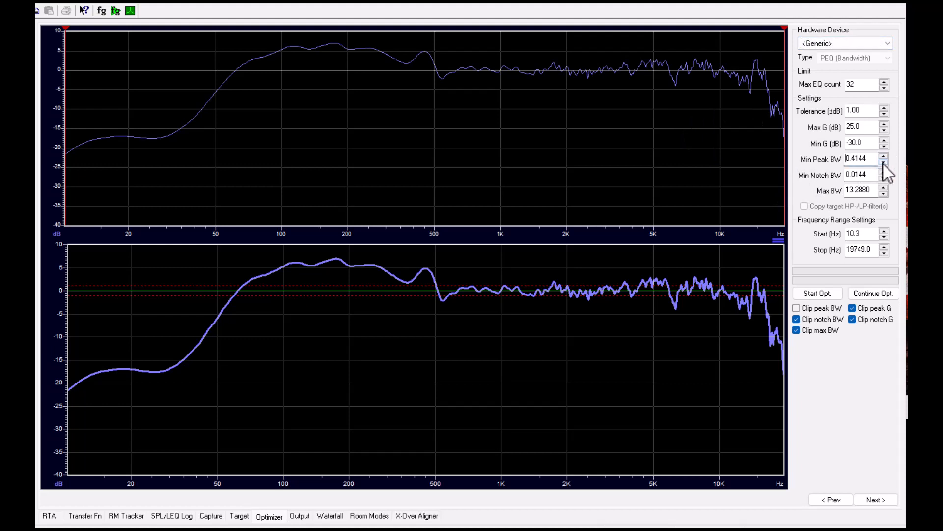
click(883, 162)
click(884, 162)
click(884, 162)
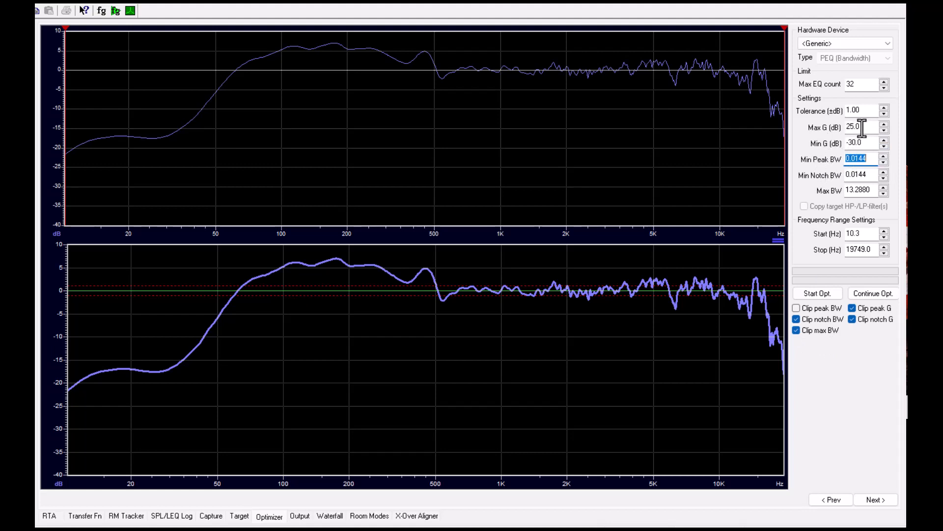
drag(863, 127, 835, 127)
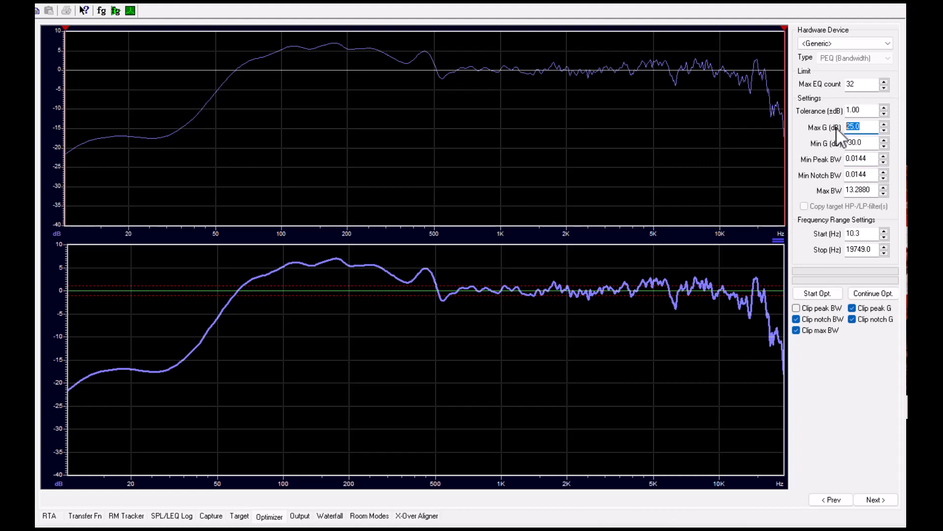
text(15.0)
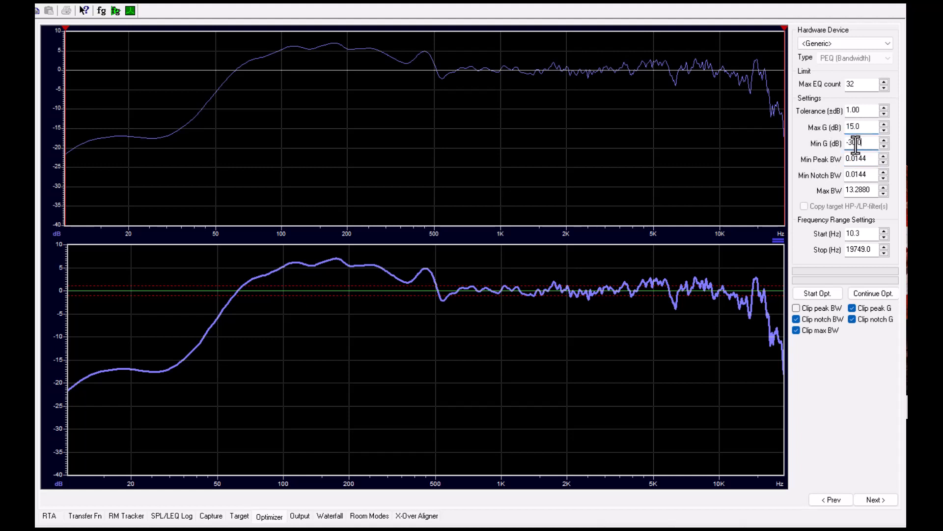
Set the optimizer's minimum gain to -15.0 dB and narrow its frequency range to about 44.9 Hz through 16484 Hz
drag(857, 145, 838, 145)
text(-15)
click(527, 173)
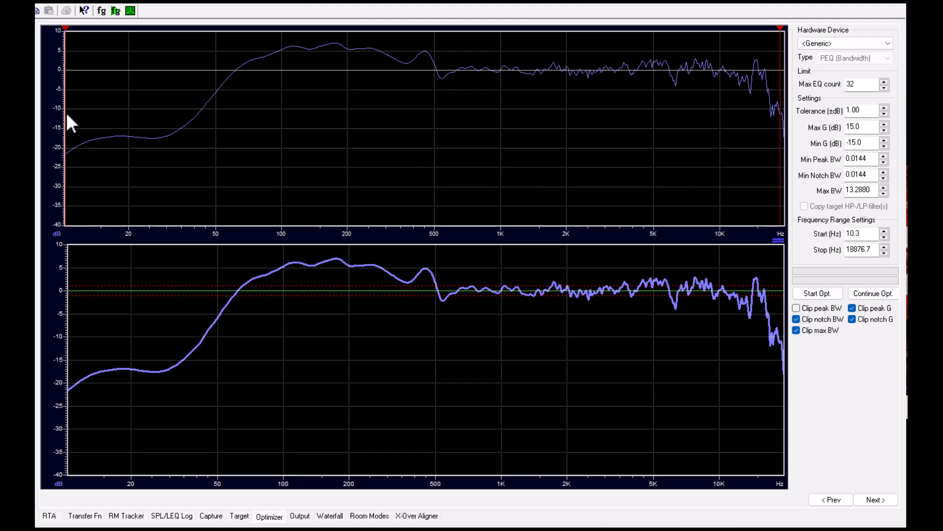
drag(66, 113, 206, 117)
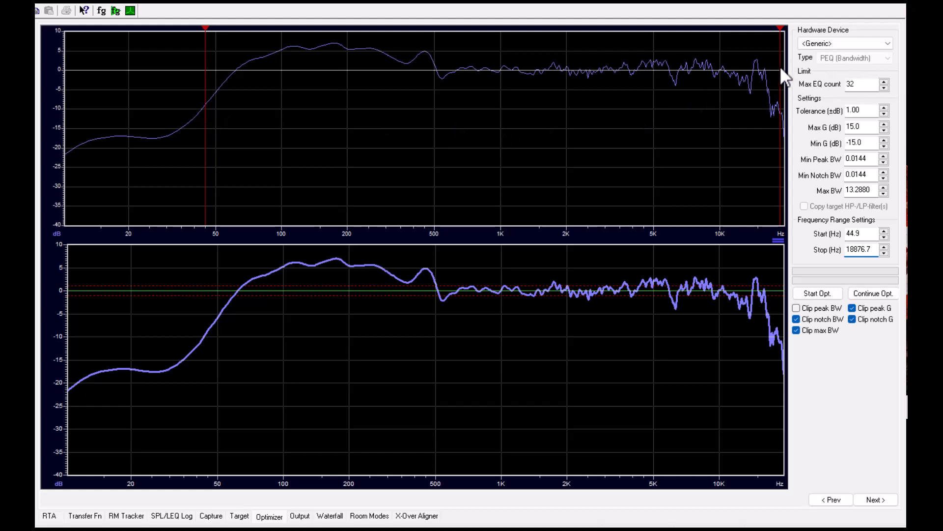
drag(780, 66, 765, 69)
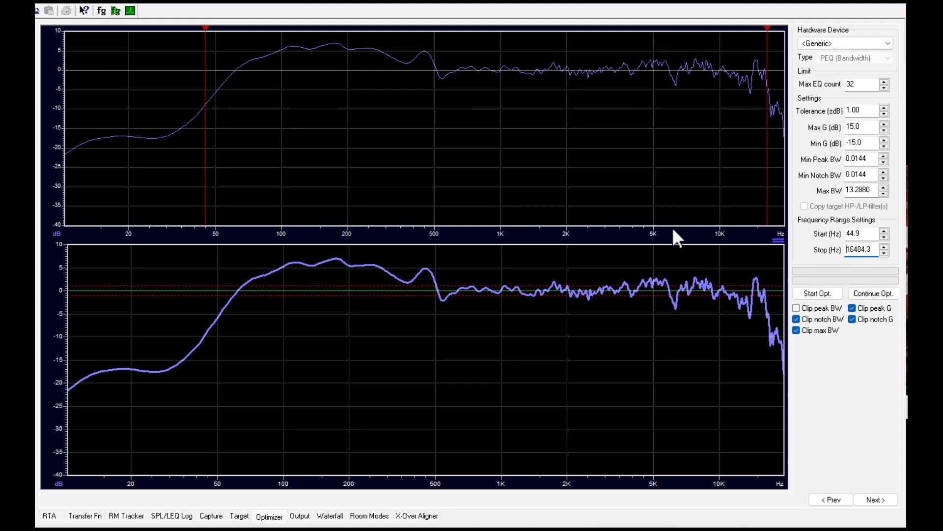
Run the PEQ optimization and view the generated filters in the output with the Total SPL curve hidden
click(815, 293)
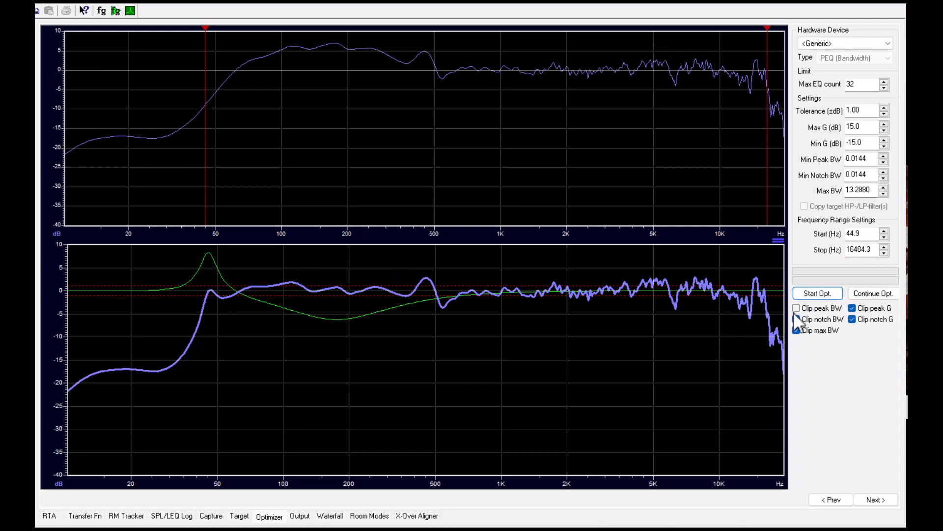
click(819, 295)
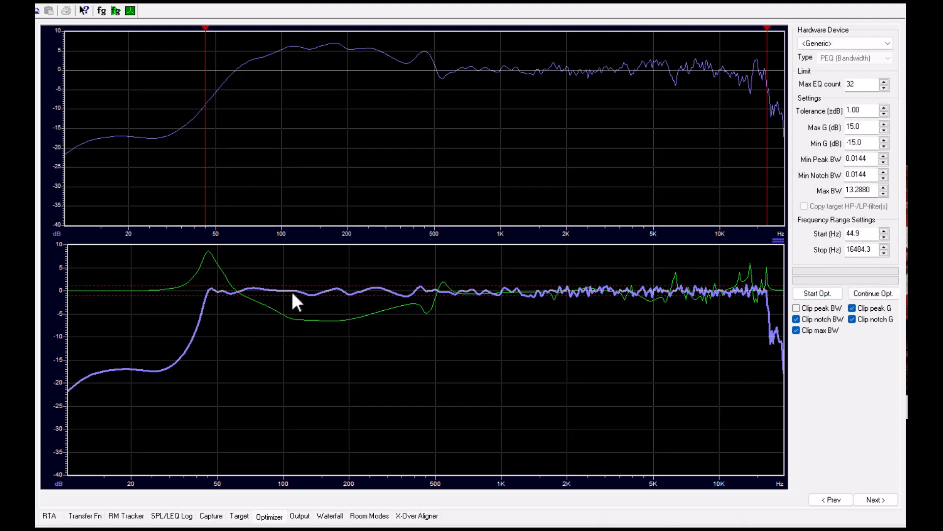
click(301, 515)
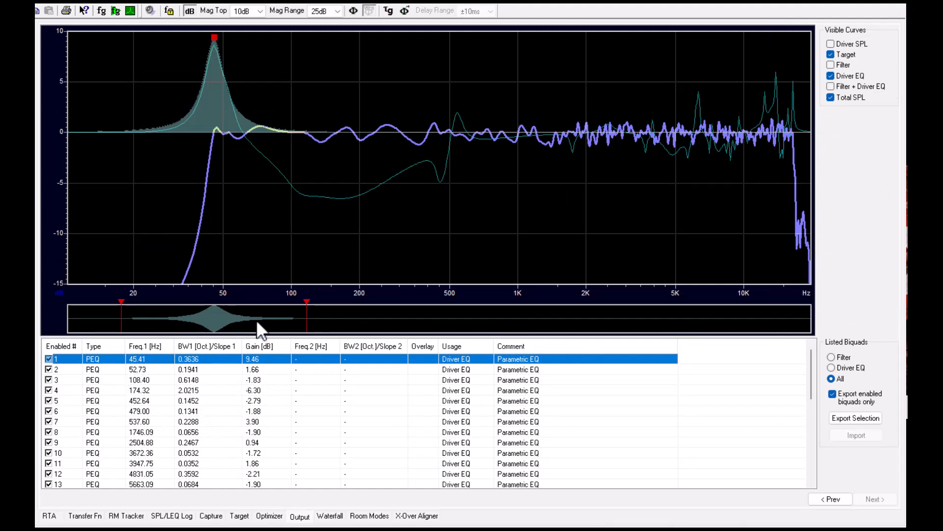
click(835, 99)
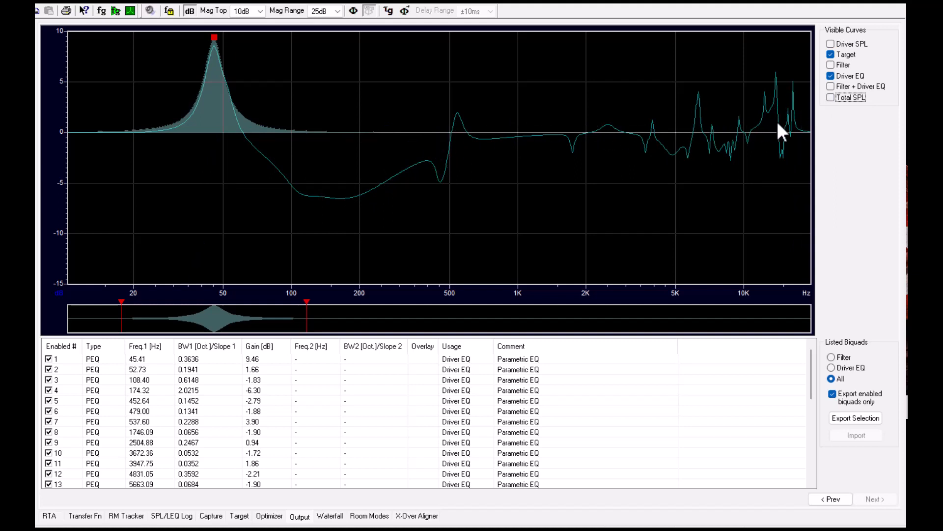
Set the optimizer's minimum peak bandwidth to 0.1 and run the optimization again
click(270, 516)
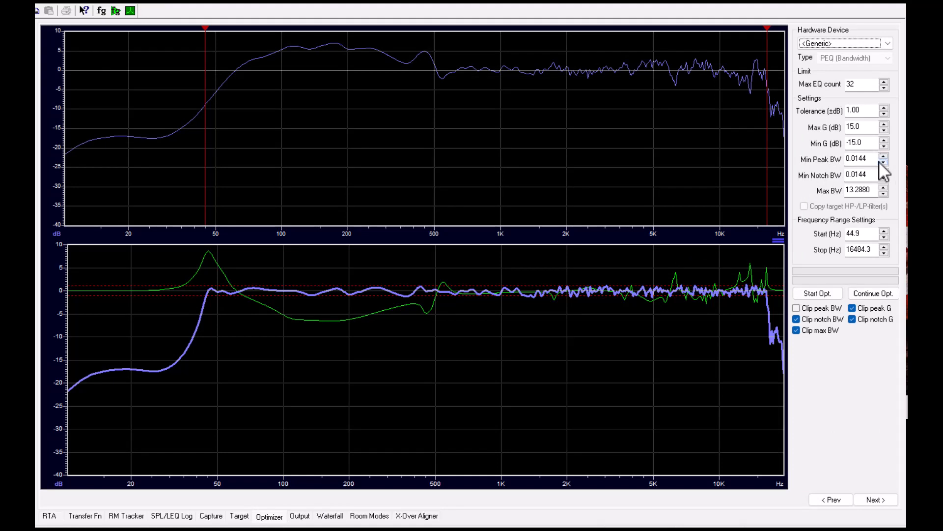
click(867, 158)
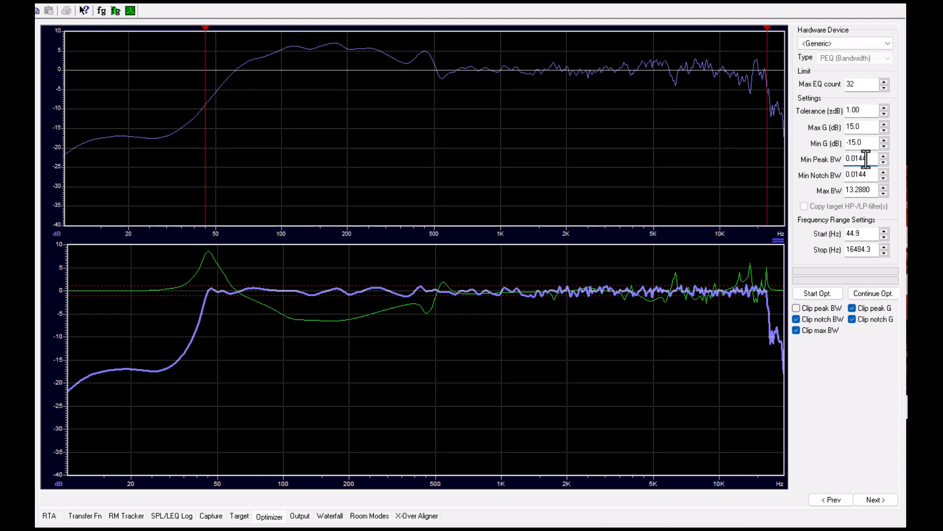
drag(866, 158, 847, 158)
text(0)
key(BackSpace)
key(BackSpace)
key(BackSpace)
key(BackSpace)
text(0.1)
click(818, 294)
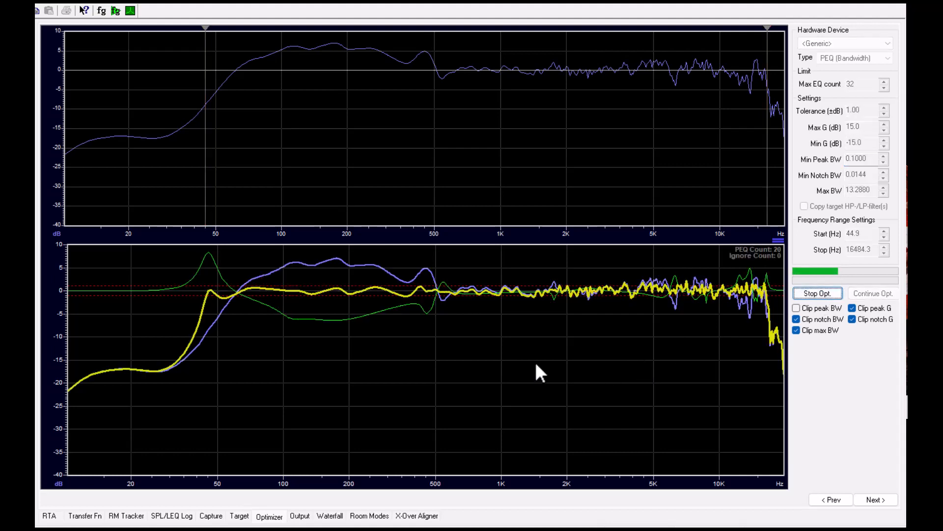
View the output of the re-optimized filters with the Total SPL curve and the group delay displayed
click(299, 516)
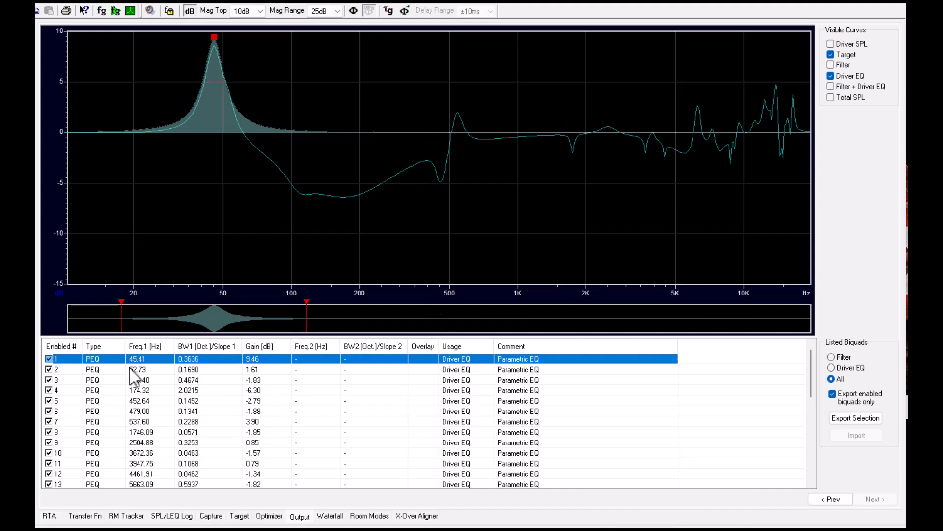
click(831, 98)
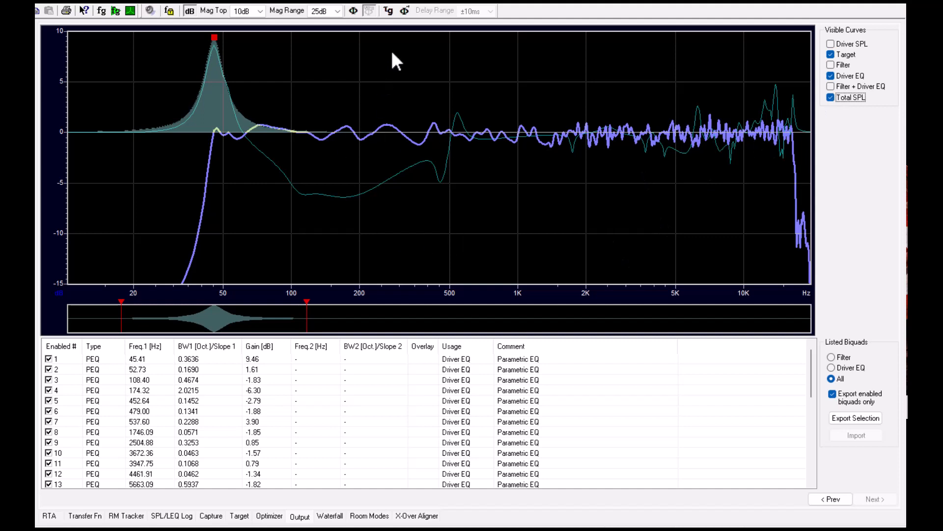
click(386, 10)
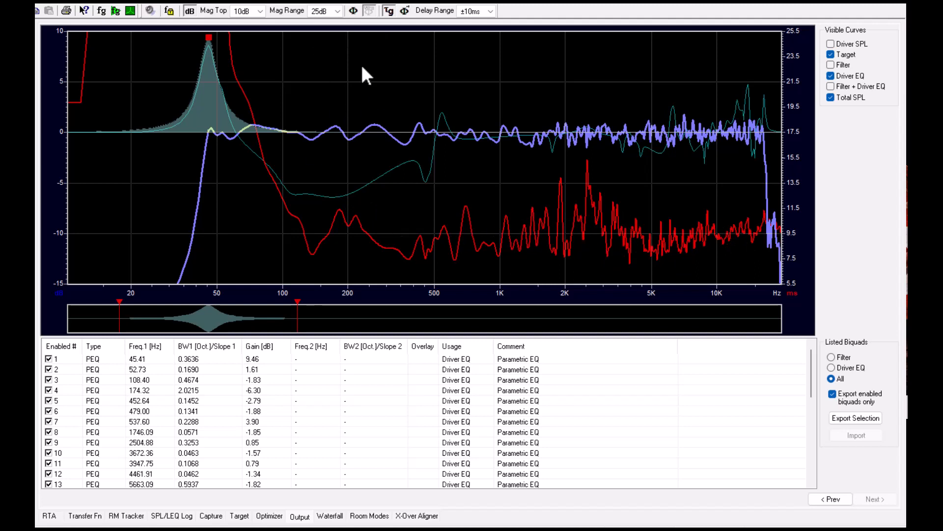
Step down the generated PEQ list from filter 1 and back up, examining each filter's shape against the response and group delay
click(153, 358)
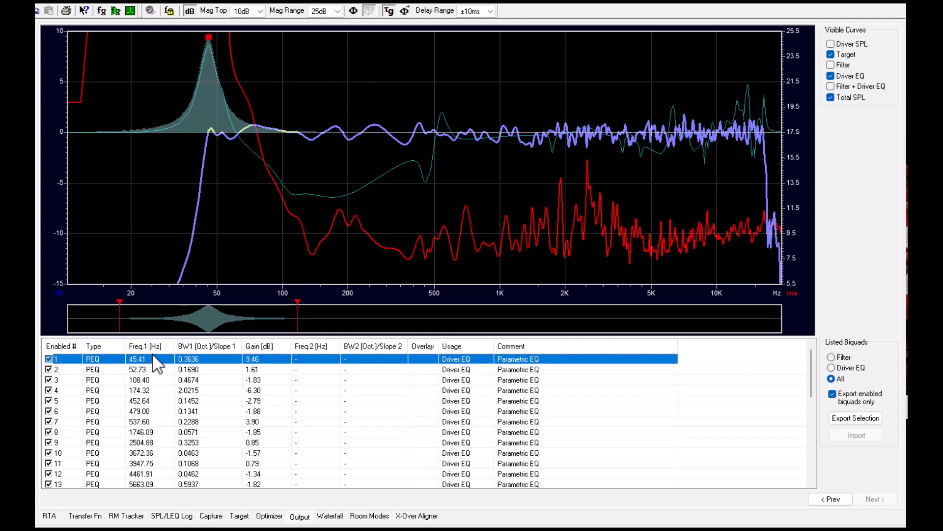
key(Down)
key(Down)
key(Down)
key(Down)
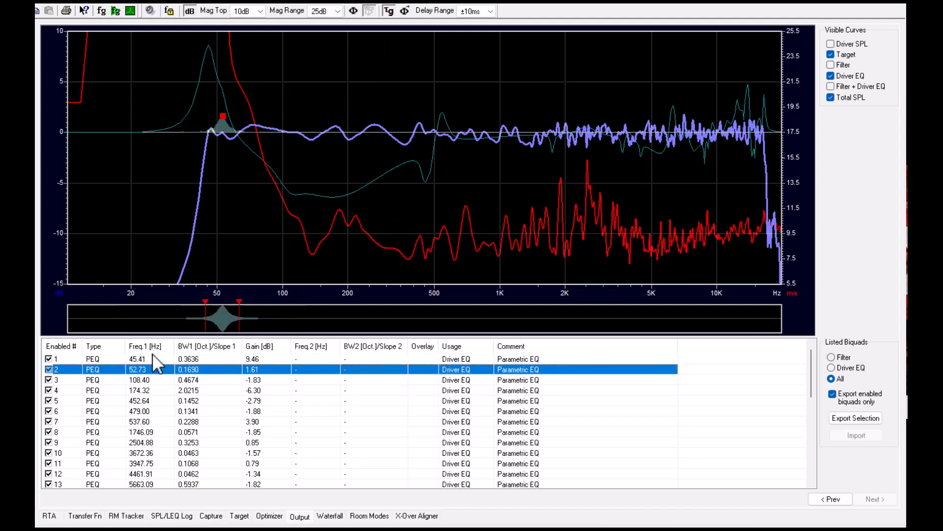
key(Down)
key(Down)
key(Down)
key(Down)
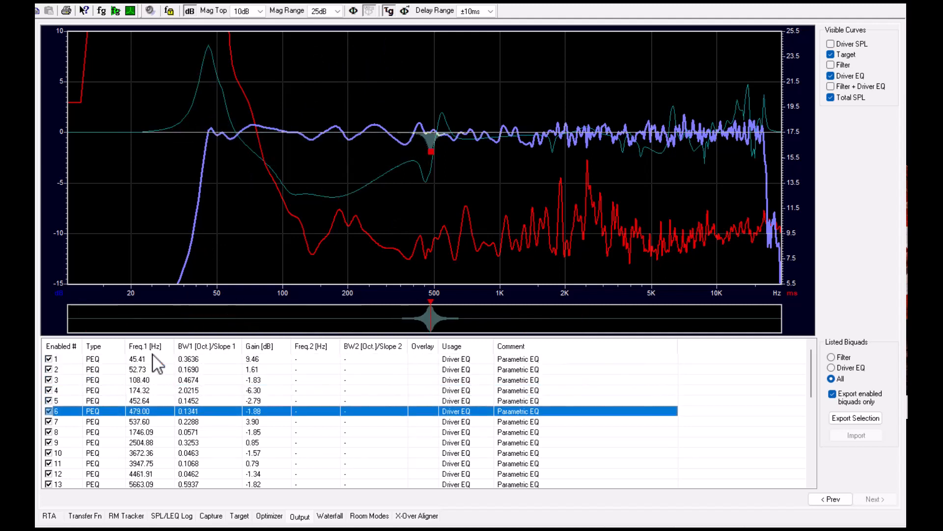
key(Down)
key(Down)
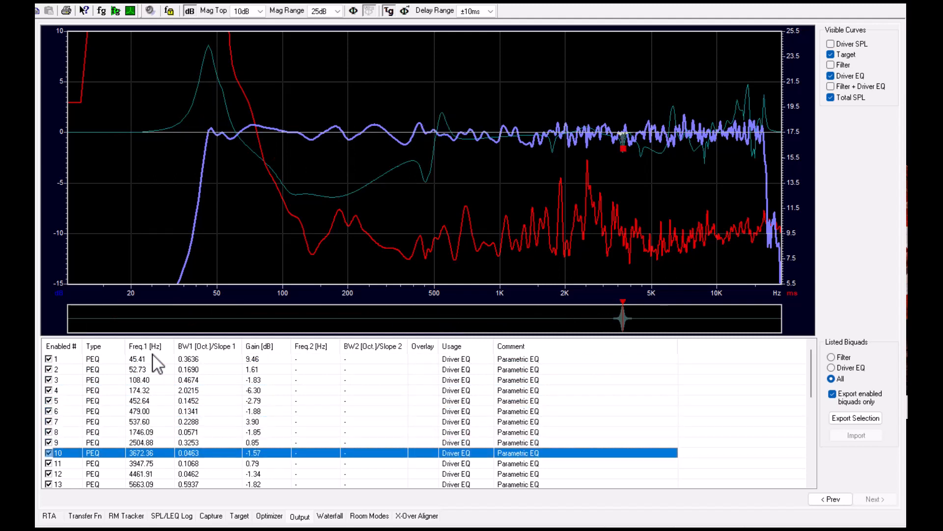
key(Up)
key(Up)
key(Up)
key(Up)
key(Up)
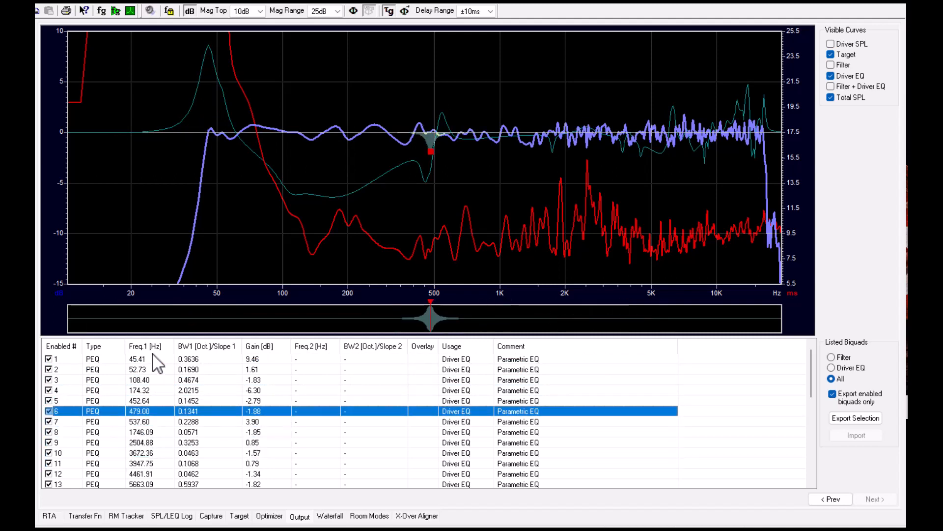
Disable PEQ filter 7 at 537.60 Hz and filter 14 at 6131.84 Hz in the output list
key(Down)
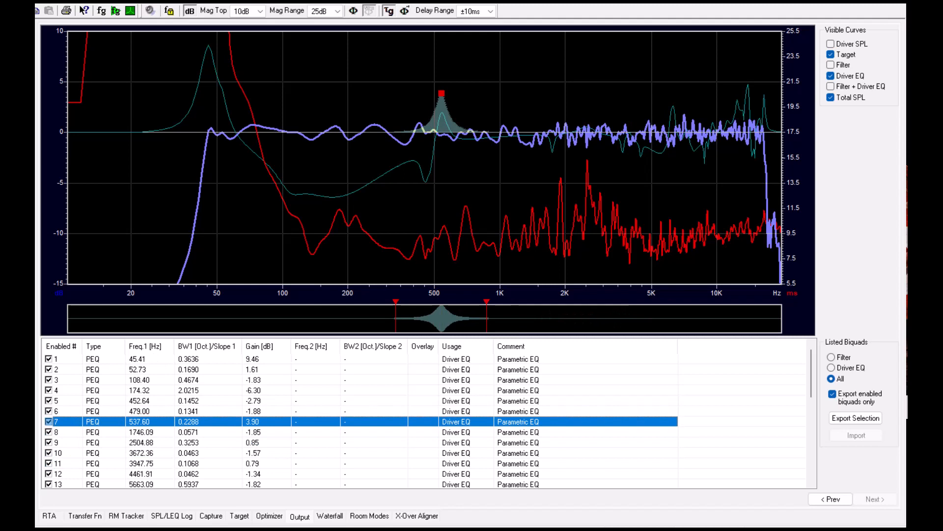
click(48, 421)
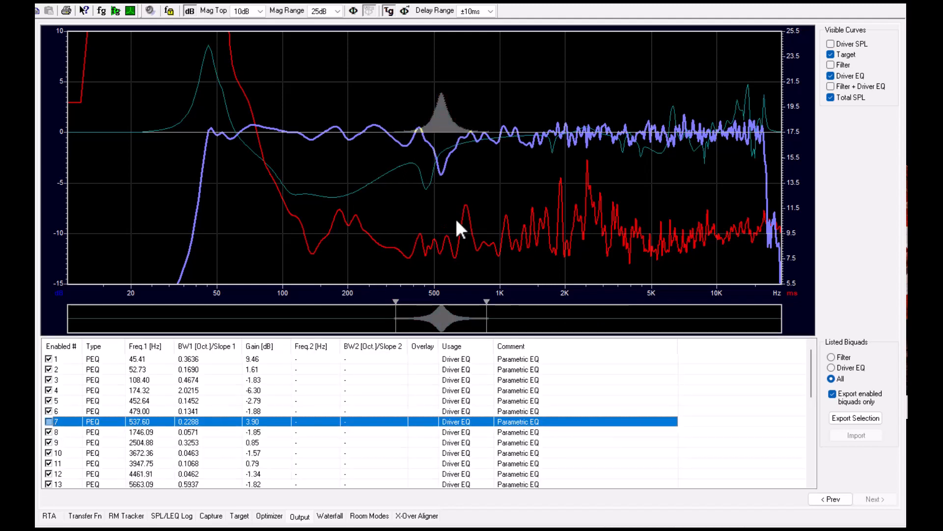
key(Down)
key(Down)
key(Down)
key(Down)
key(Down)
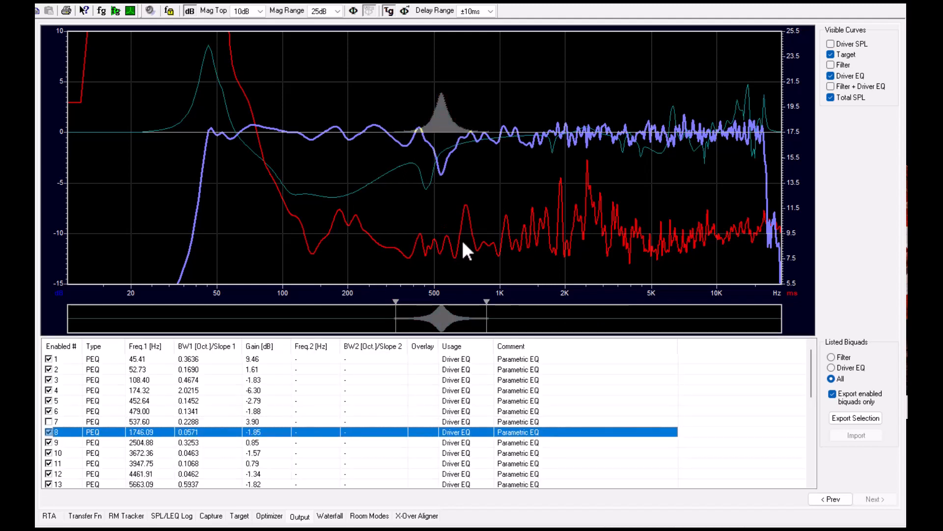
key(Down)
key(Down)
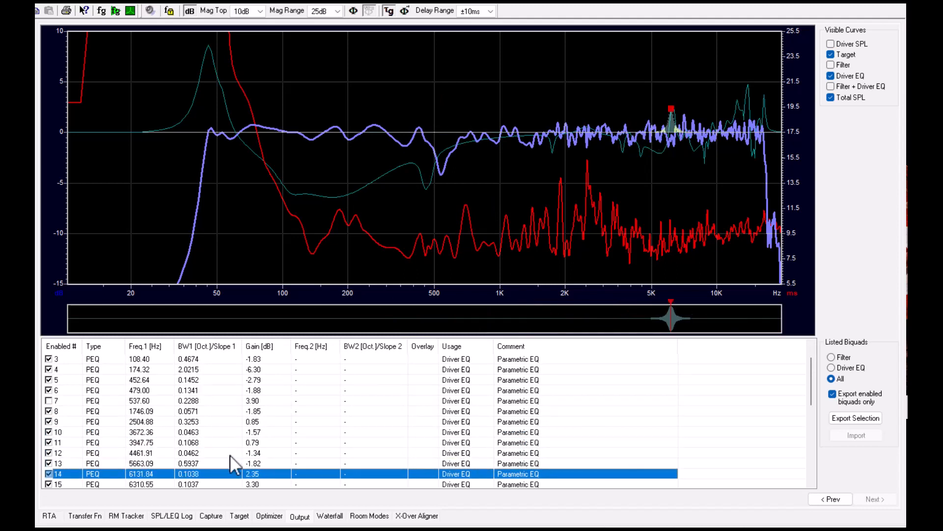
click(48, 474)
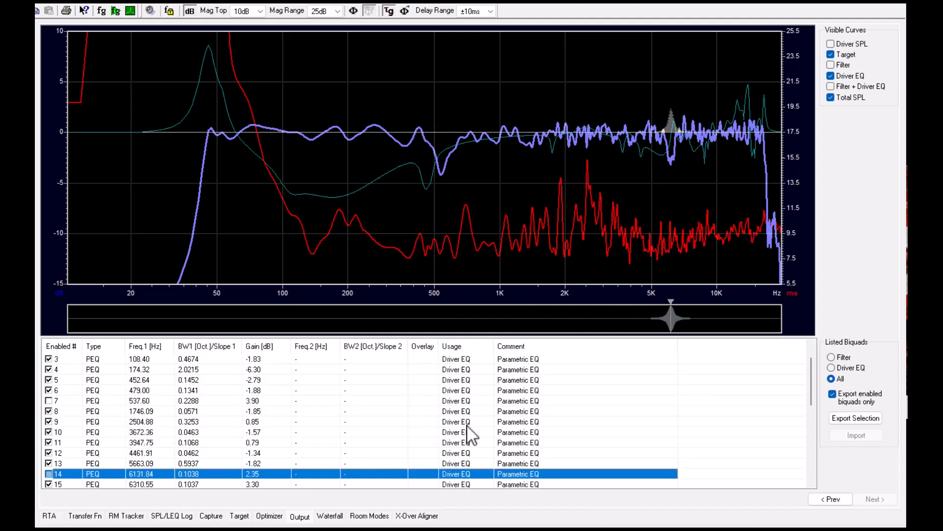
Set the optimizer's minimum peak bandwidth to 0.5 and rerun the PEQ optimization
click(268, 516)
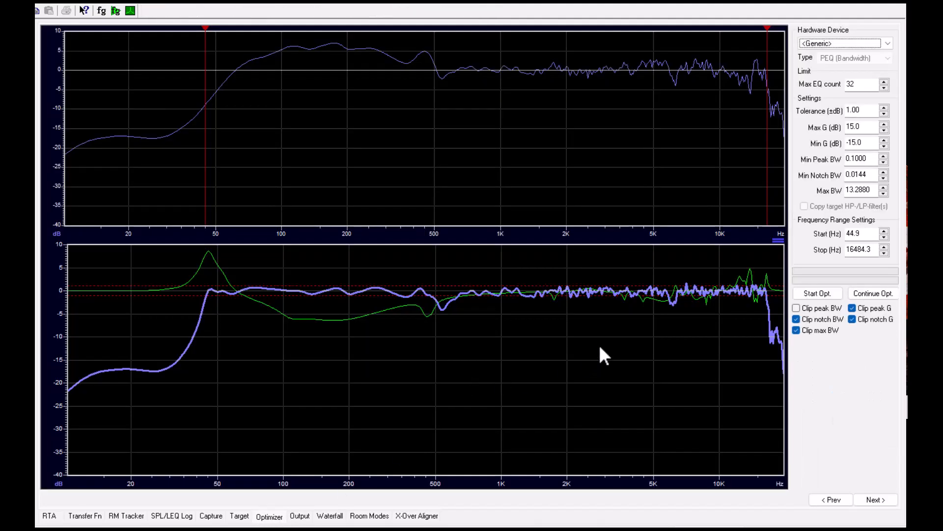
click(868, 158)
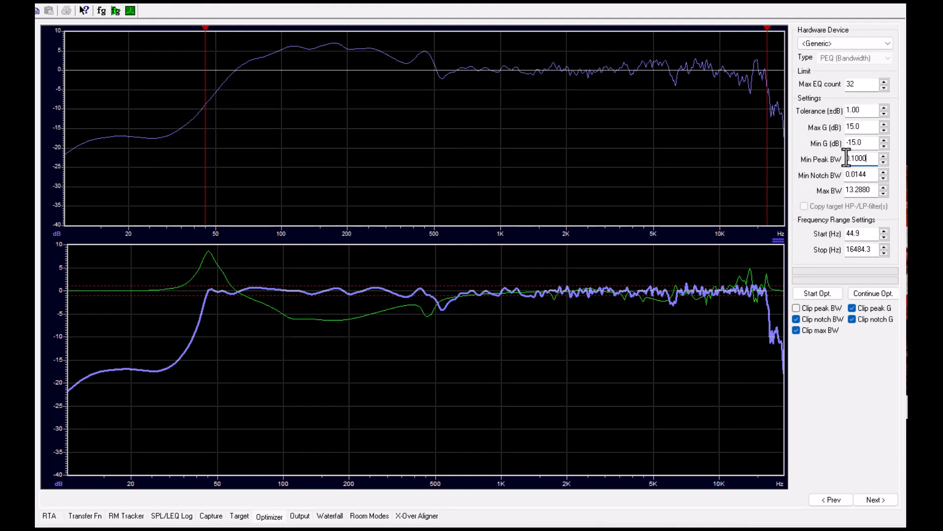
key(BackSpace)
key(BackSpace)
key(BackSpace)
key(BackSpace)
key(BackSpace)
text(0.5)
key(Return)
click(816, 294)
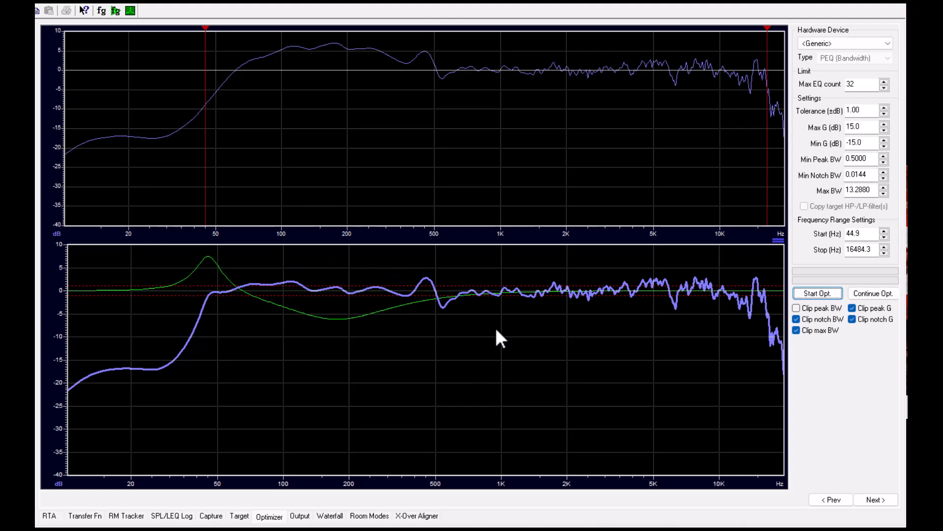
click(811, 294)
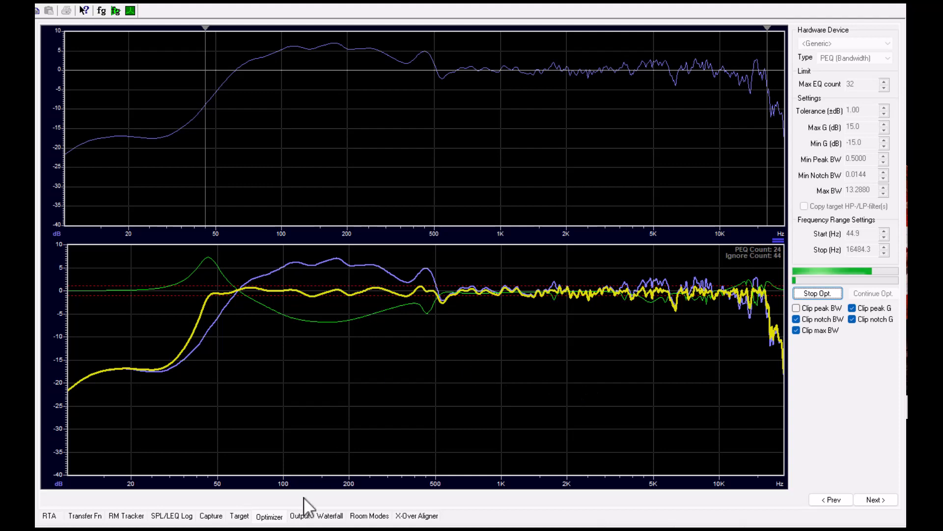
Open the output of the latest optimization and toggle the Total SPL curve's visibility
click(300, 516)
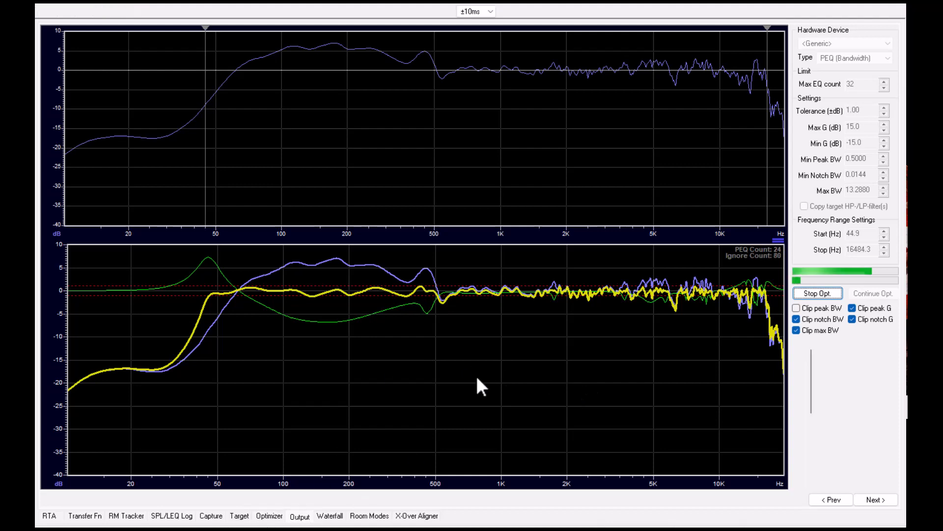
click(831, 97)
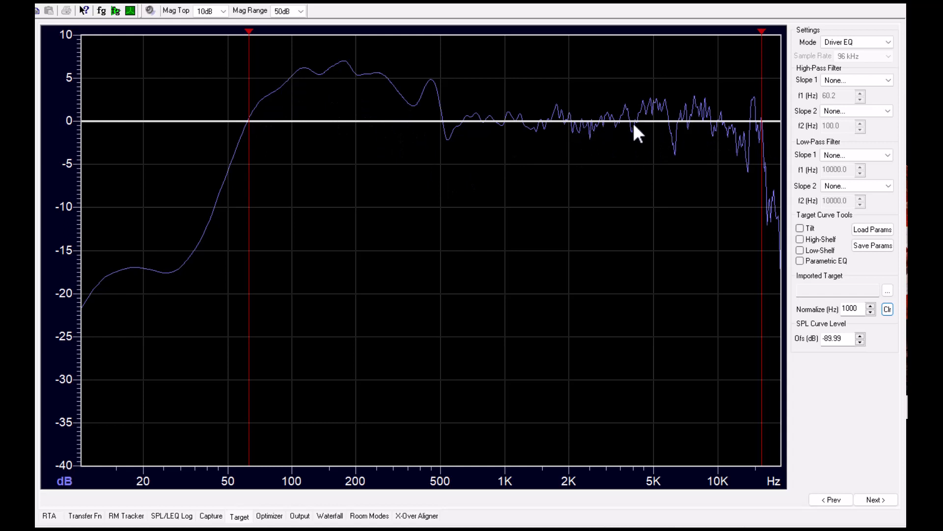
Import Metal_target.txt as the target curve and clear the imported target again
click(888, 292)
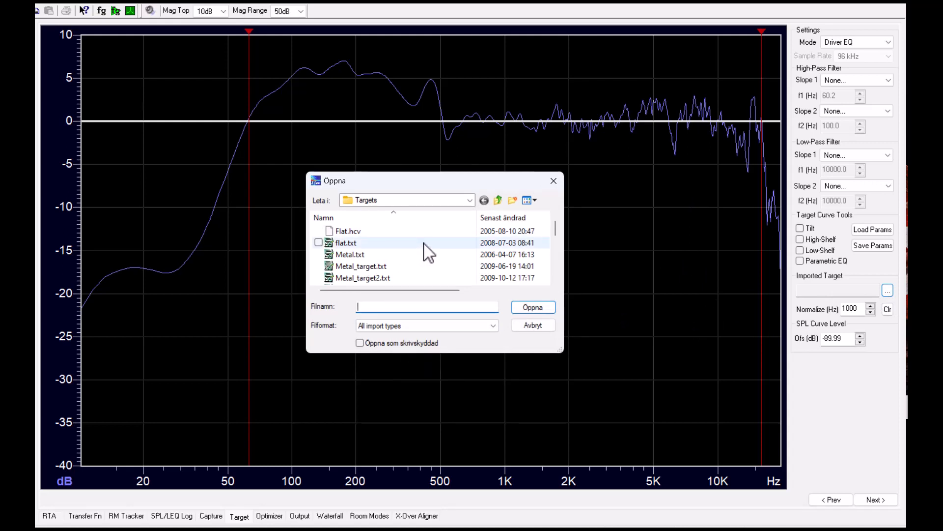
click(364, 268)
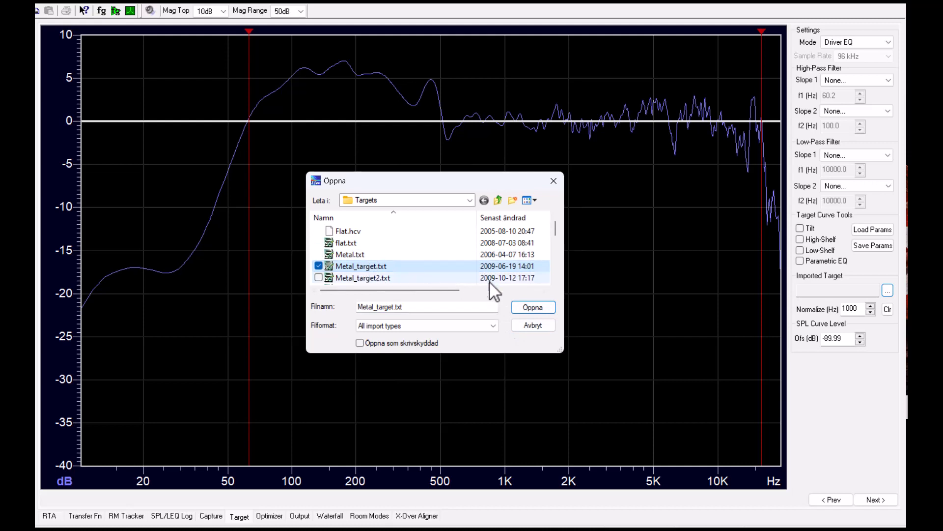
click(533, 308)
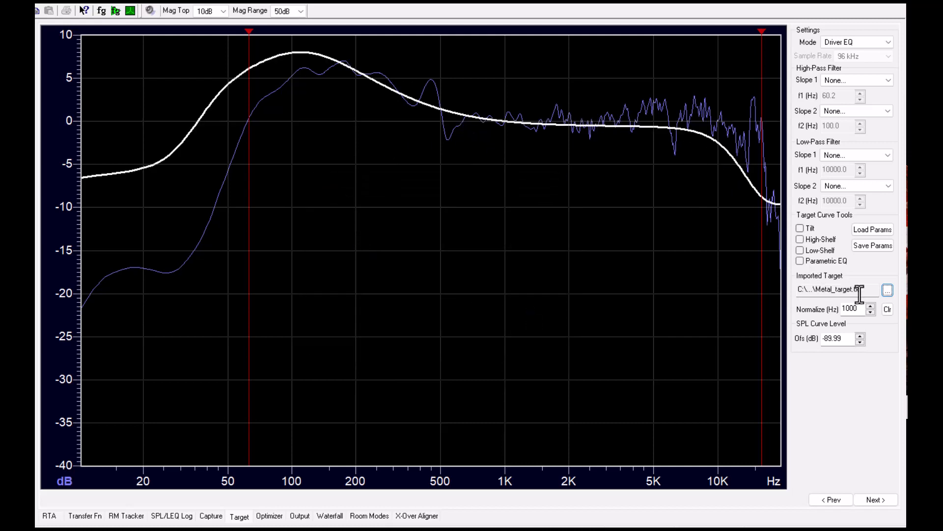
click(887, 309)
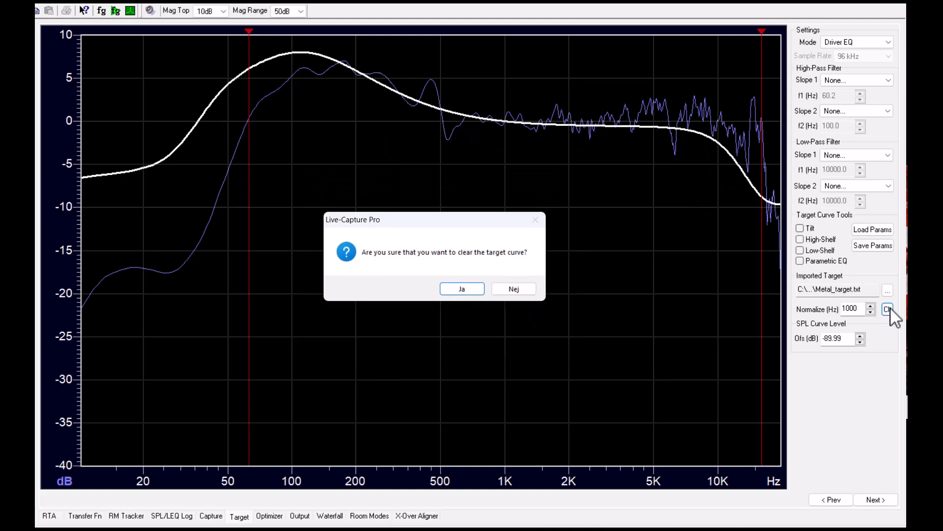
click(461, 290)
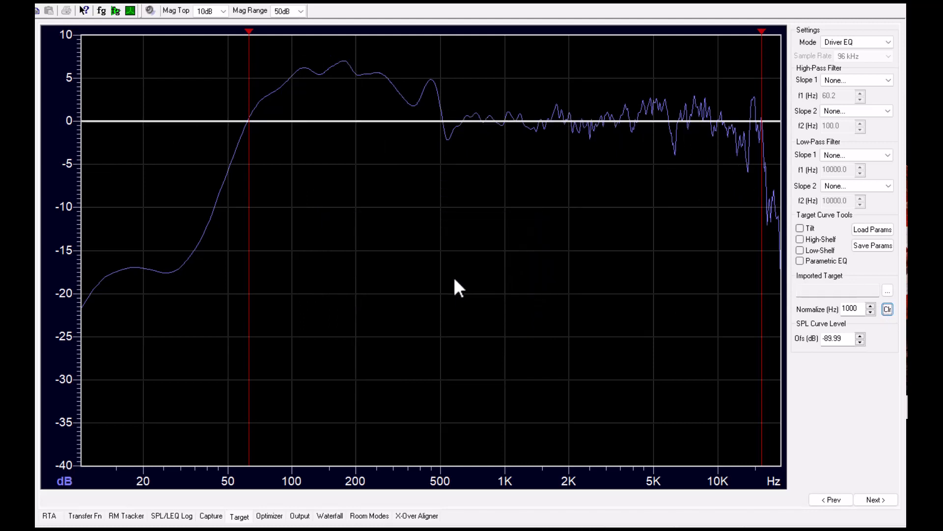
Import Shelving_5.txt from the Targets folder as the target curve
click(887, 290)
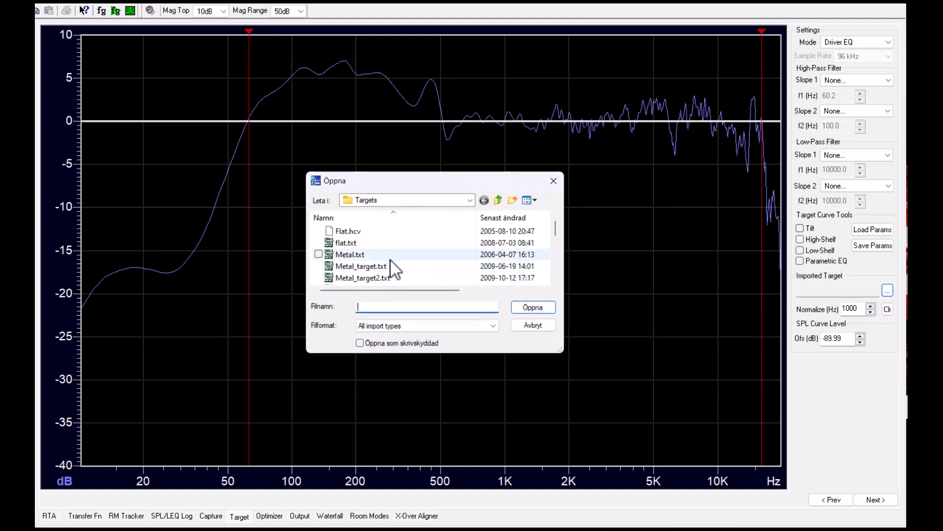
scroll(360, 261, down, 1)
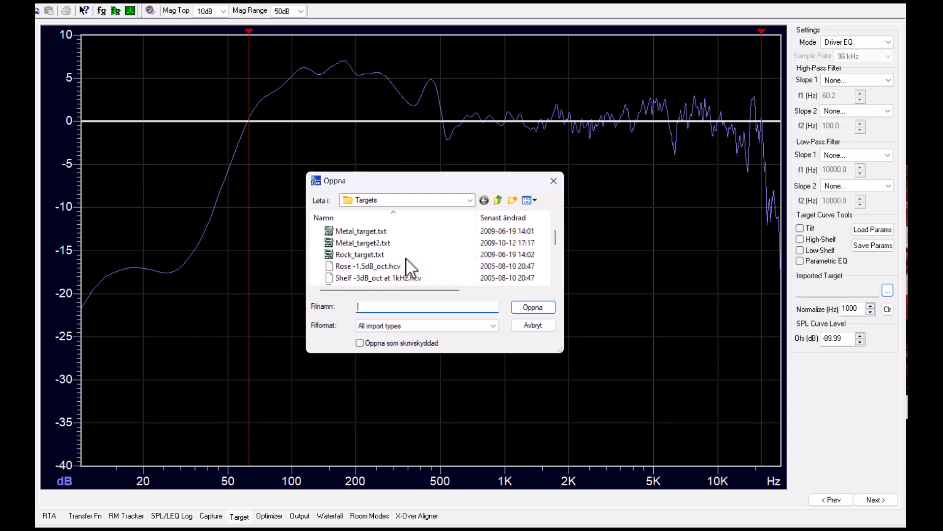
scroll(415, 263, down, 1)
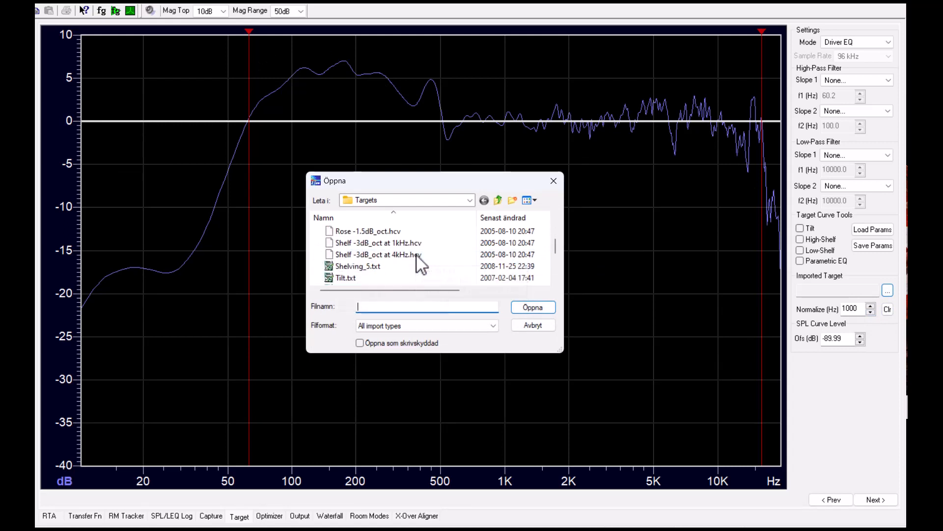
click(358, 267)
click(533, 307)
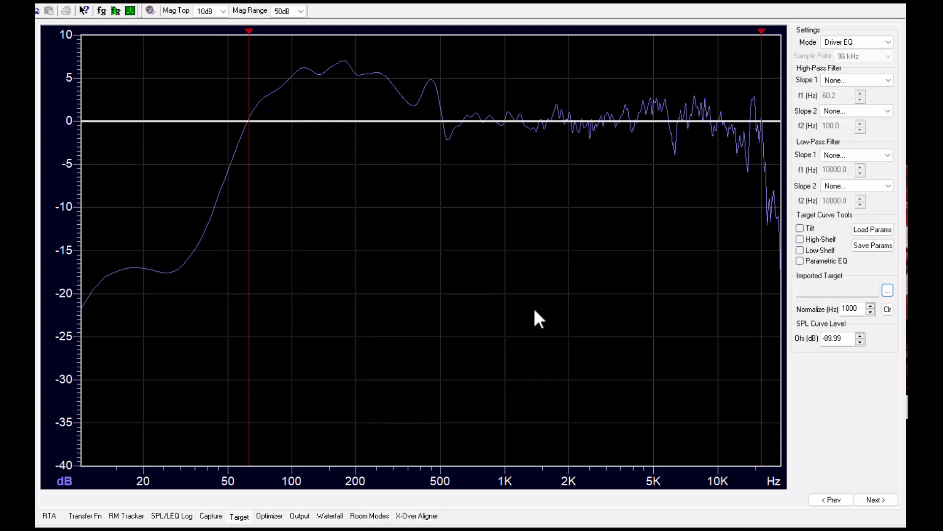
Import Tilt.txt from the Targets folder as the target curve and clear the imported target again
click(887, 290)
scroll(480, 258, down, 3)
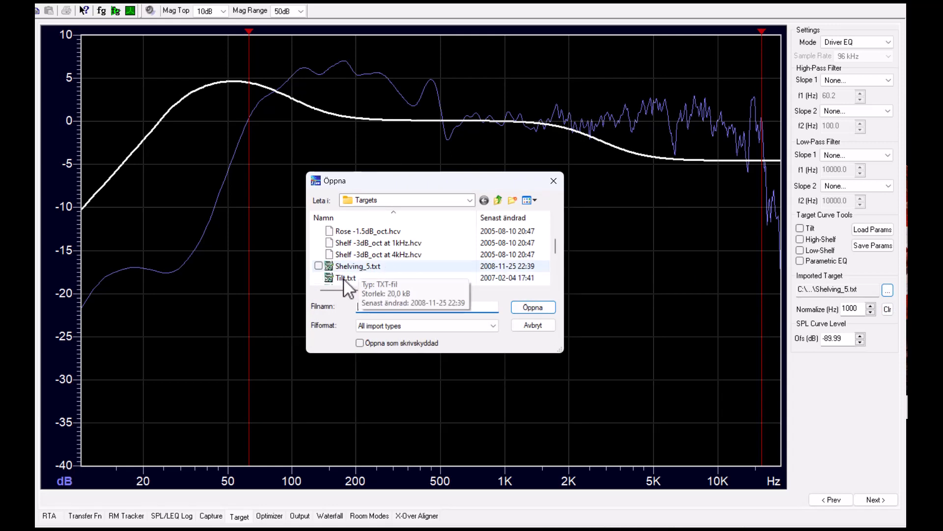
click(345, 278)
click(534, 307)
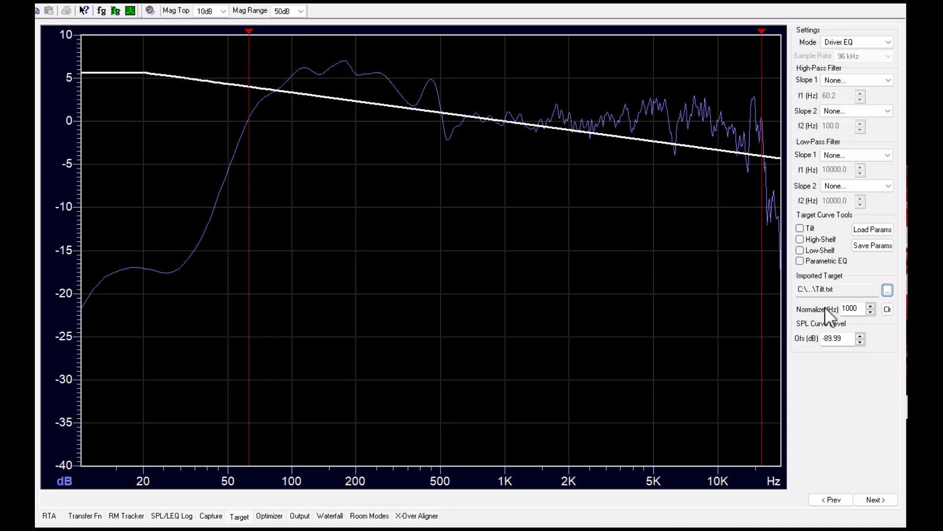
click(888, 309)
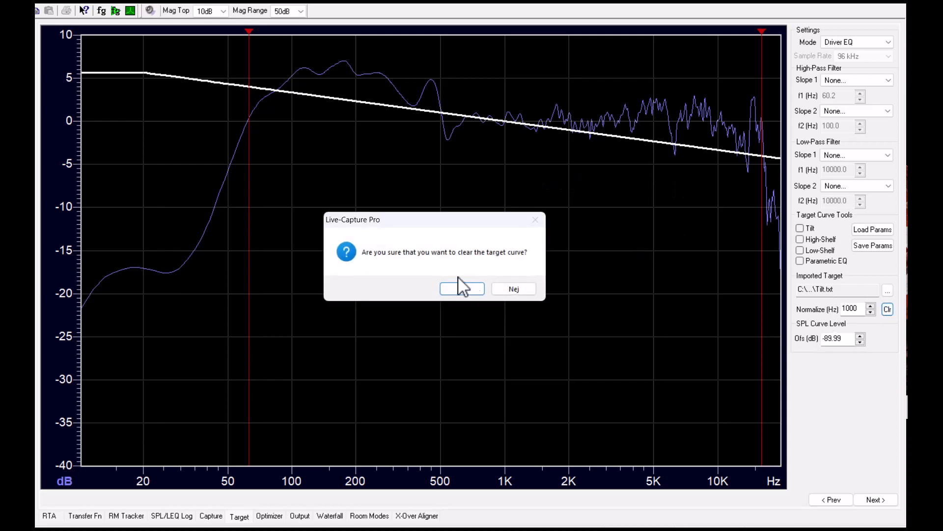
click(462, 289)
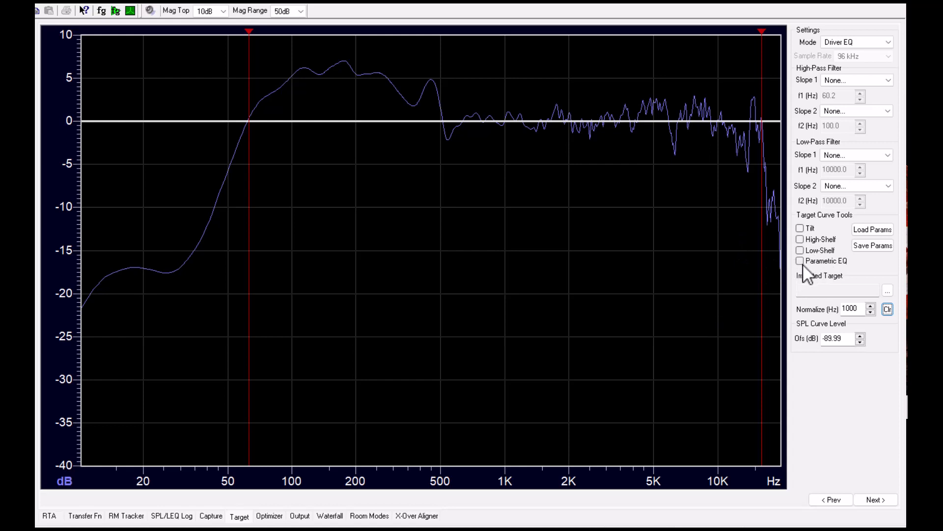
Add a high-shelf of about -5 dB and a low-shelf of about 6.5 dB to the target, shifting the low-shelf upward in frequency
click(800, 239)
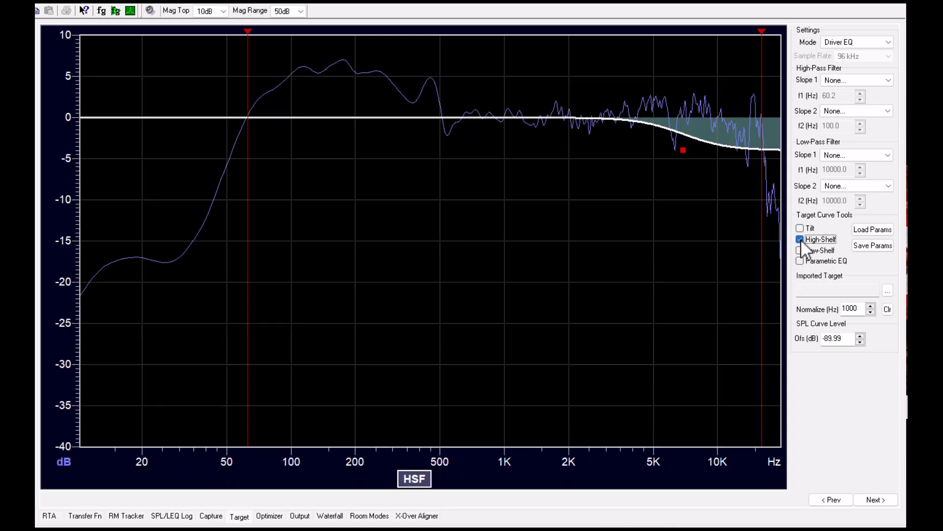
drag(689, 151, 669, 160)
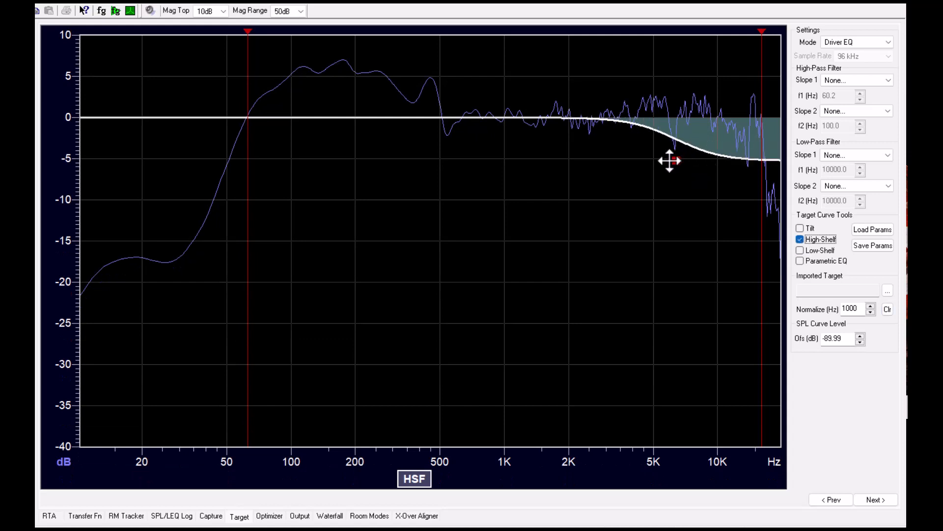
click(799, 251)
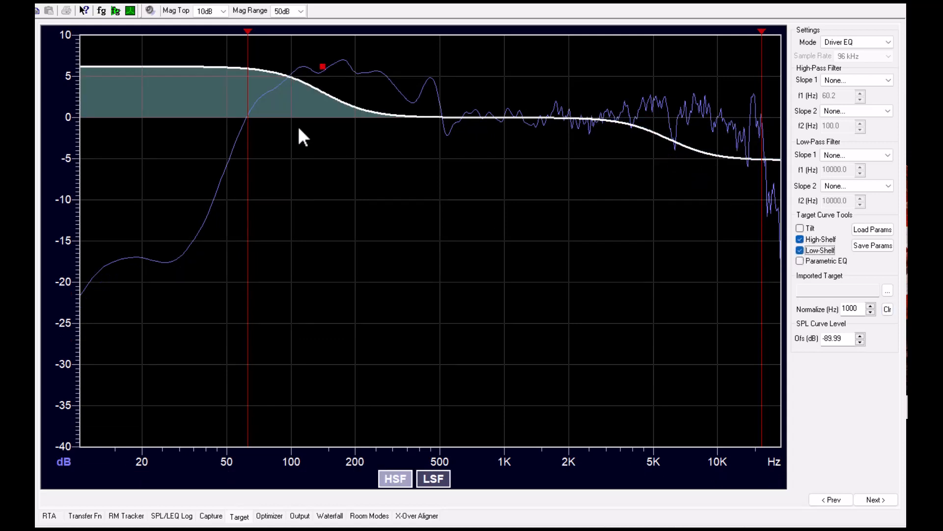
drag(327, 63, 407, 63)
Apply a 12dB Butterworth high-pass at 74.4 Hz to the target and lower the SPL level range's start marker to about 57 Hz
click(887, 80)
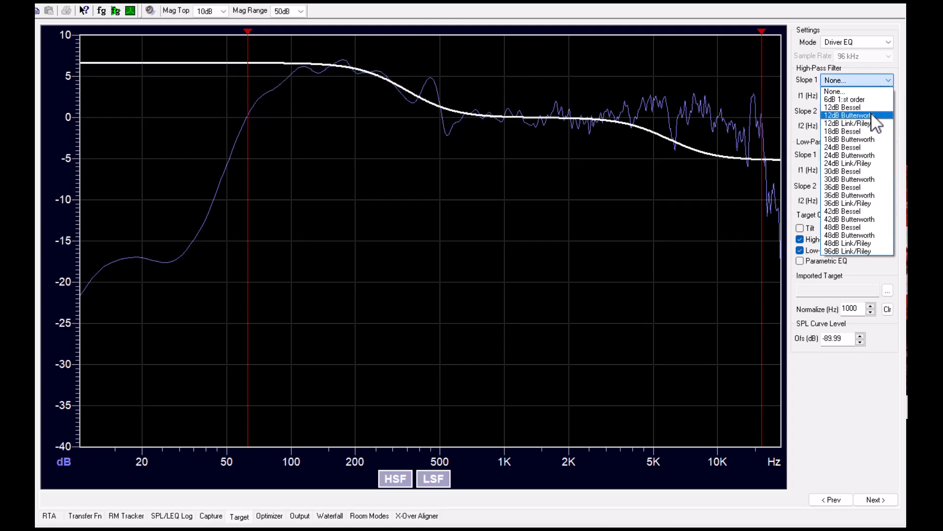
click(872, 116)
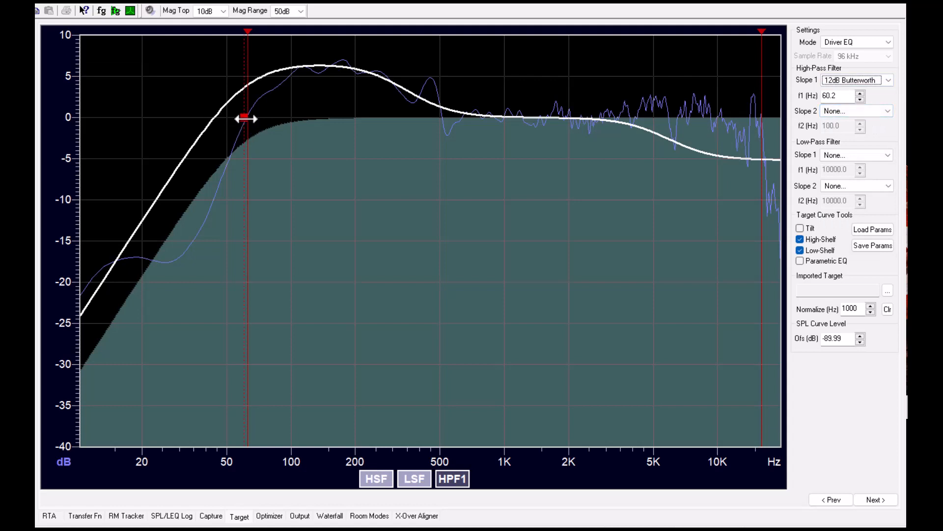
mouse_move(245, 118)
mouse_down()
mouse_move(274, 118)
mouse_move(264, 118)
mouse_up()
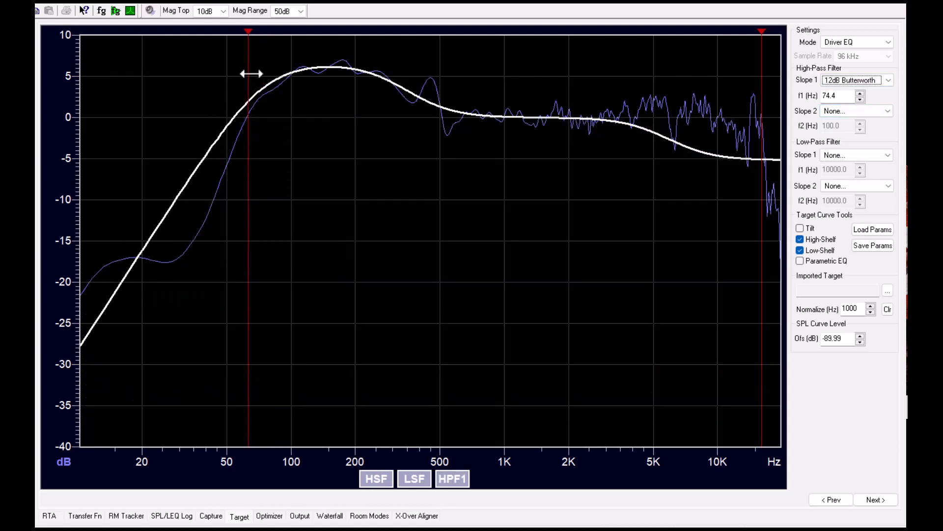
drag(251, 74, 242, 74)
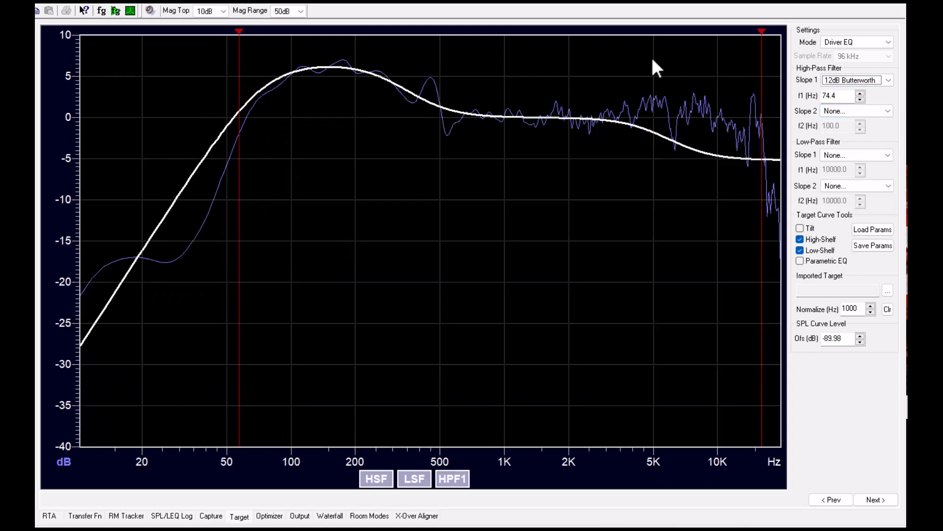
drag(762, 84, 760, 84)
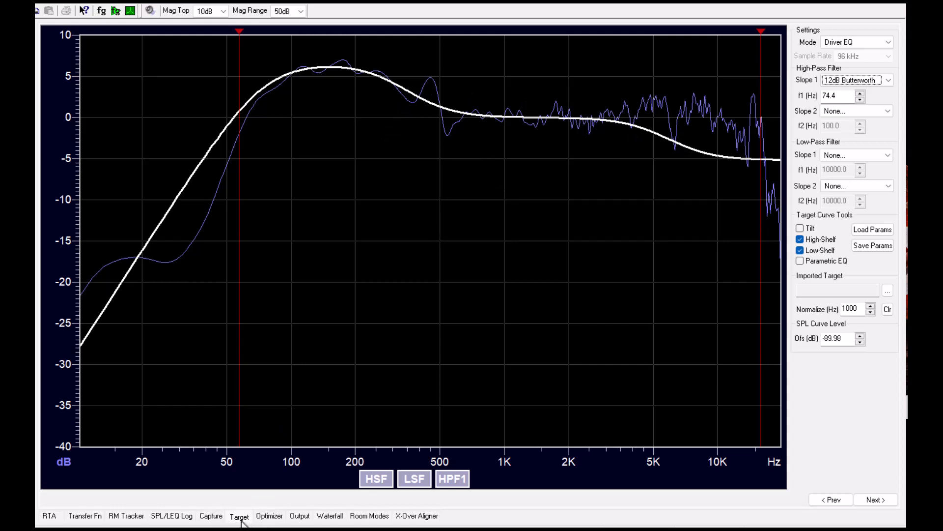
Run the PEQ optimization against the shelved target and look through the resulting filter list
click(272, 515)
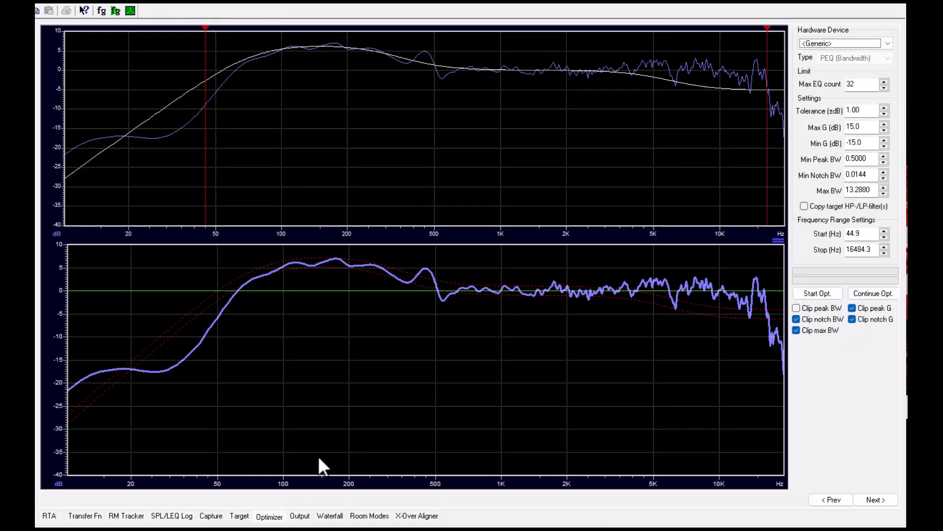
click(819, 293)
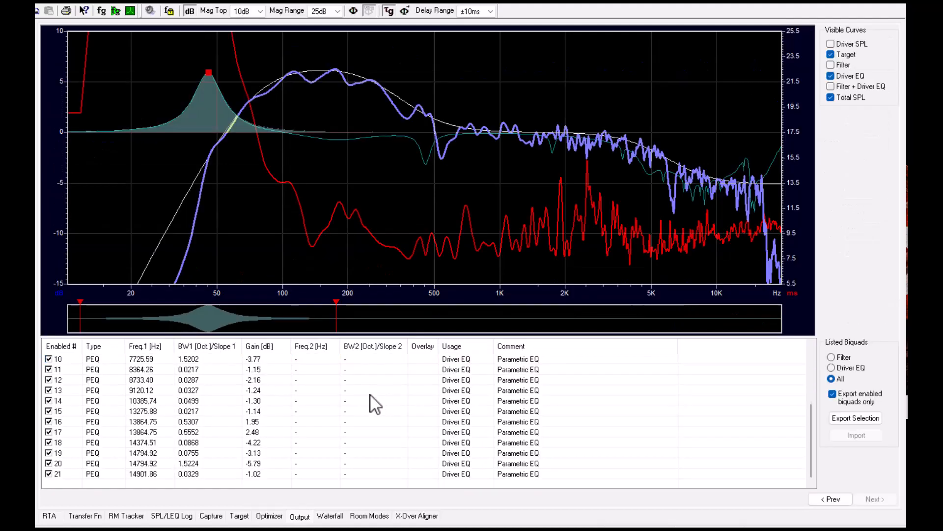
scroll(325, 444, up, 3)
scroll(328, 432, down, 3)
Select Lake v2 as the optimizer's hardware device and run the optimization for it
click(269, 516)
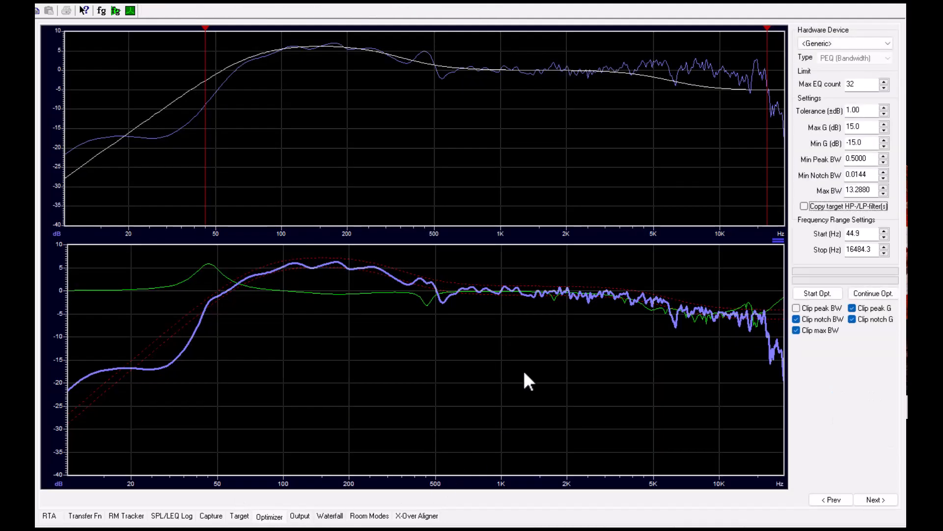
click(860, 42)
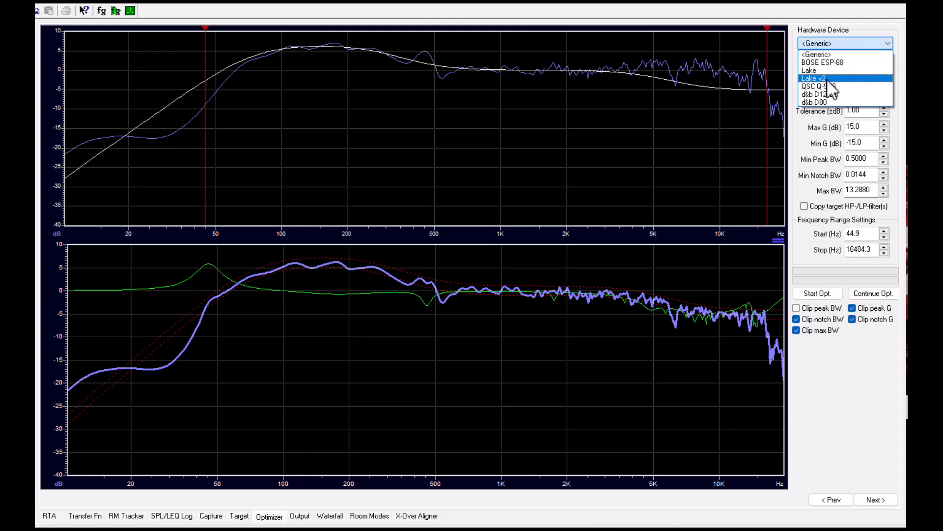
click(828, 79)
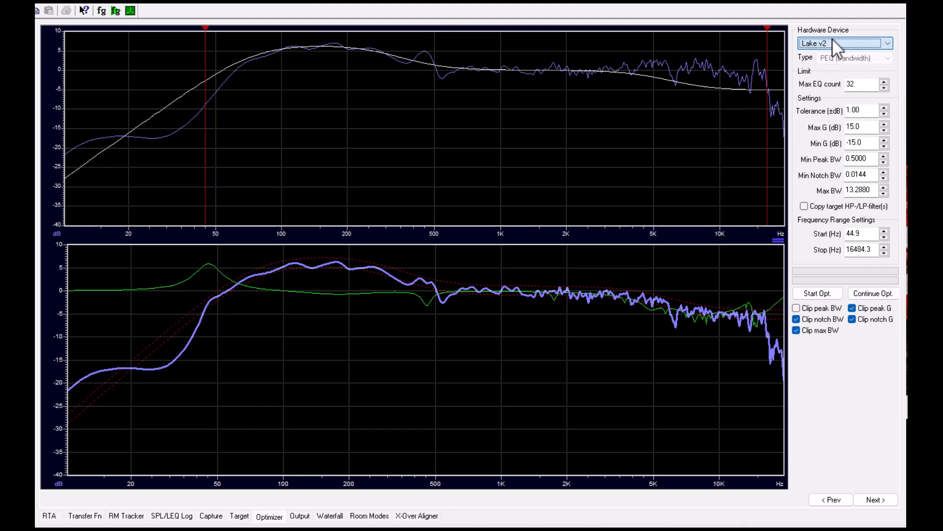
click(821, 294)
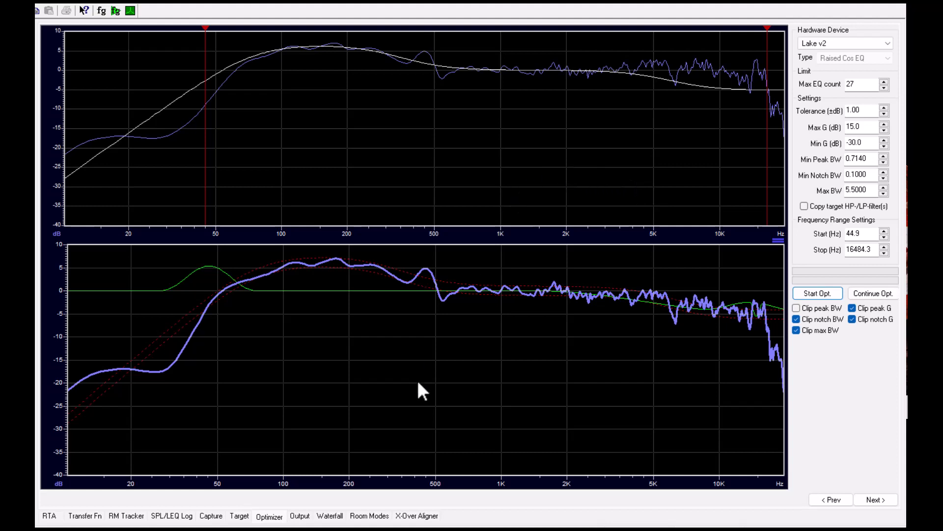
click(818, 293)
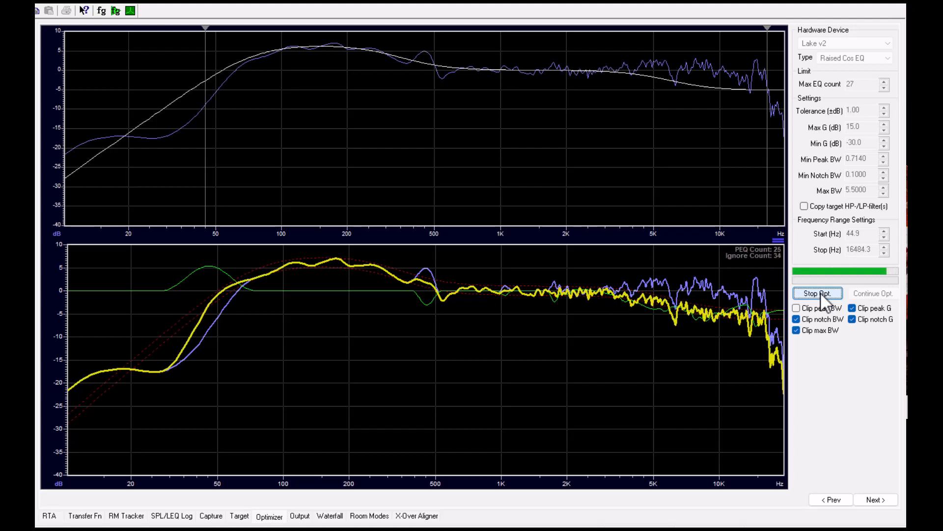
click(818, 294)
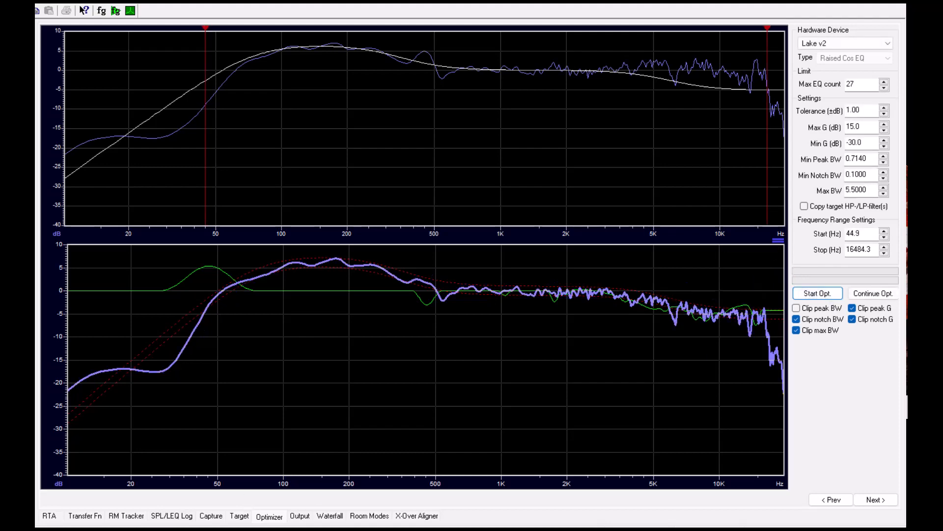
Examine the Lake v2 filter list in the output and temporarily hide the Total SPL curve to inspect the EQ shape
click(300, 516)
scroll(368, 430, down, 4)
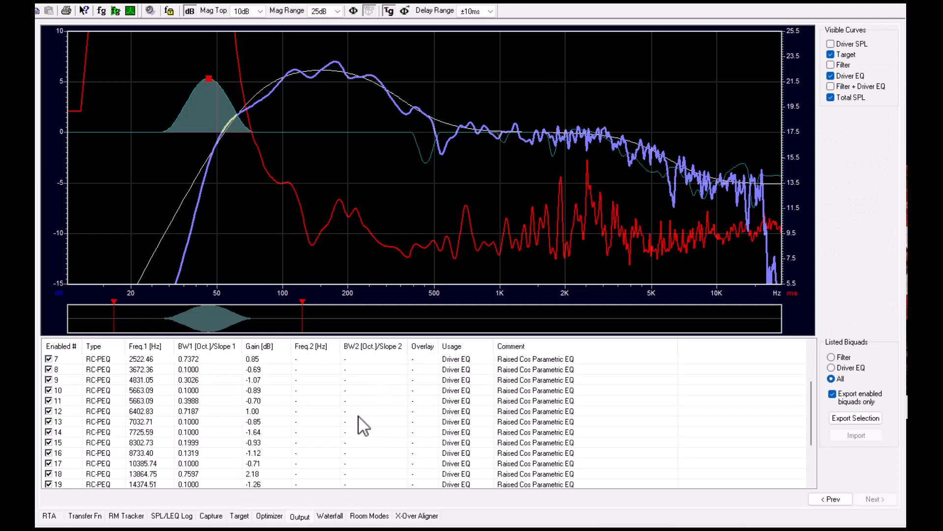
scroll(359, 418, up, 4)
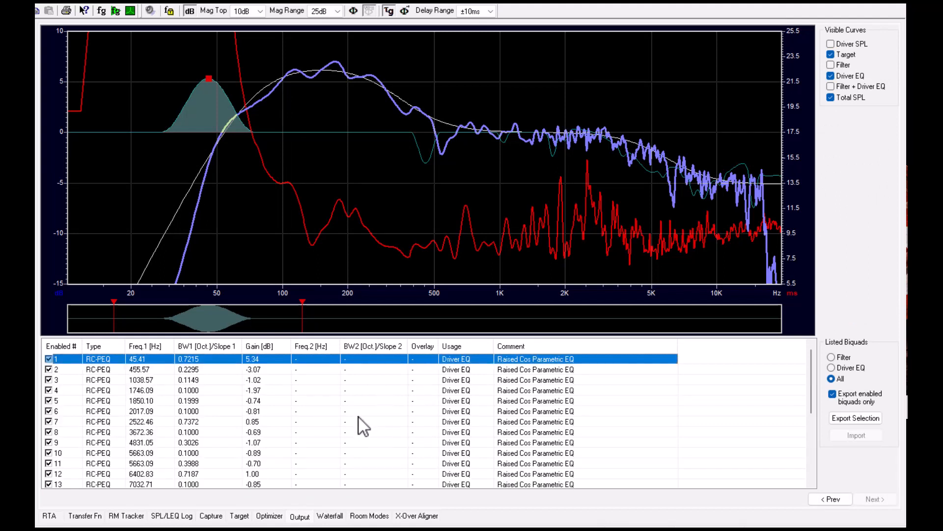
click(830, 98)
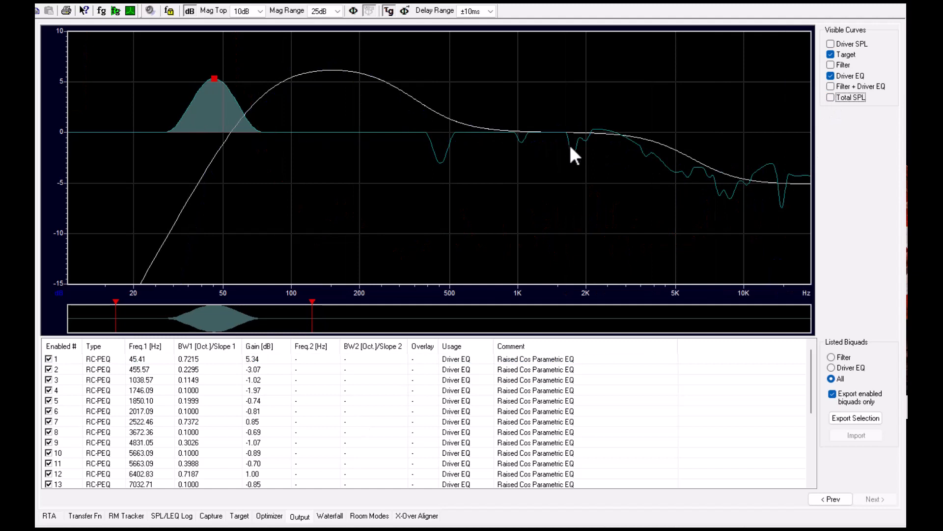
click(831, 98)
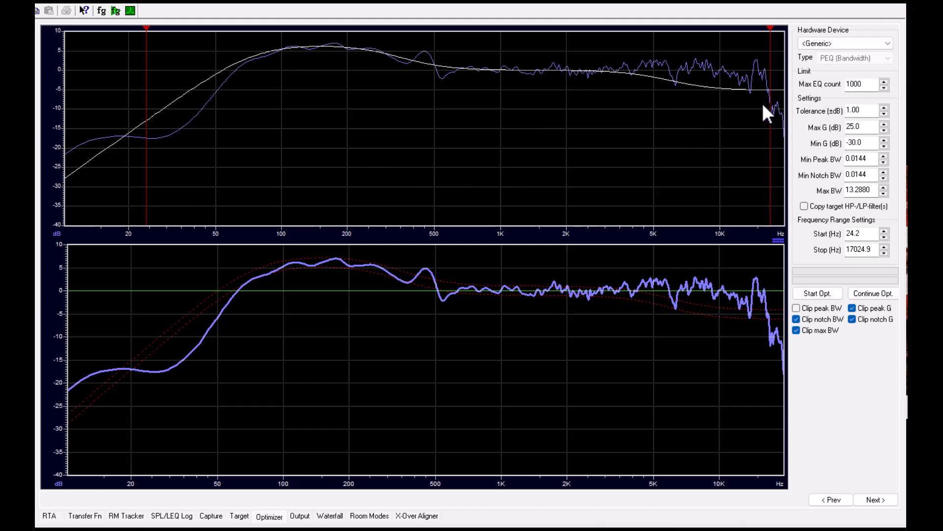
Limit the generic optimizer to 6 EQs between 195.7 and 2981.0 Hz and start the optimization
drag(865, 85, 830, 84)
text(12)
drag(146, 183, 346, 180)
mouse_move(770, 173)
mouse_down()
mouse_move(562, 187)
mouse_move(604, 184)
mouse_up()
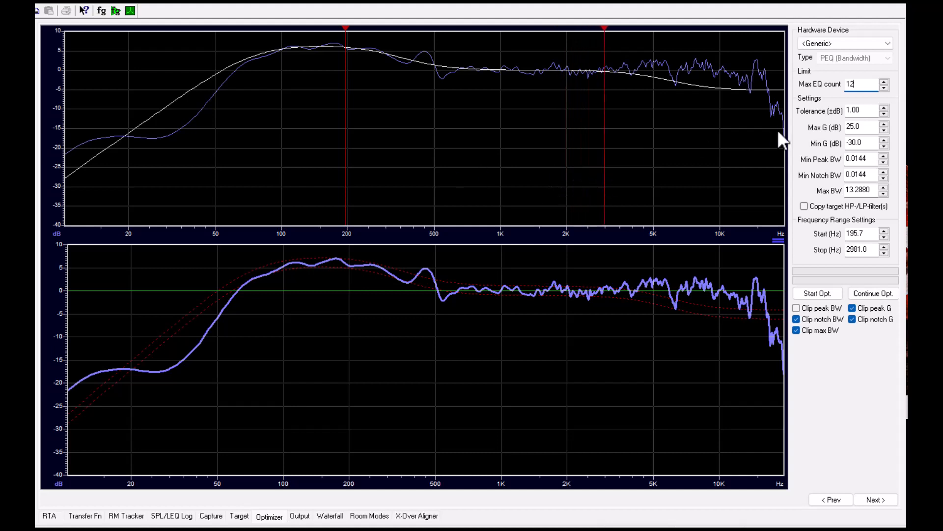
drag(859, 85, 843, 86)
text(6)
click(813, 294)
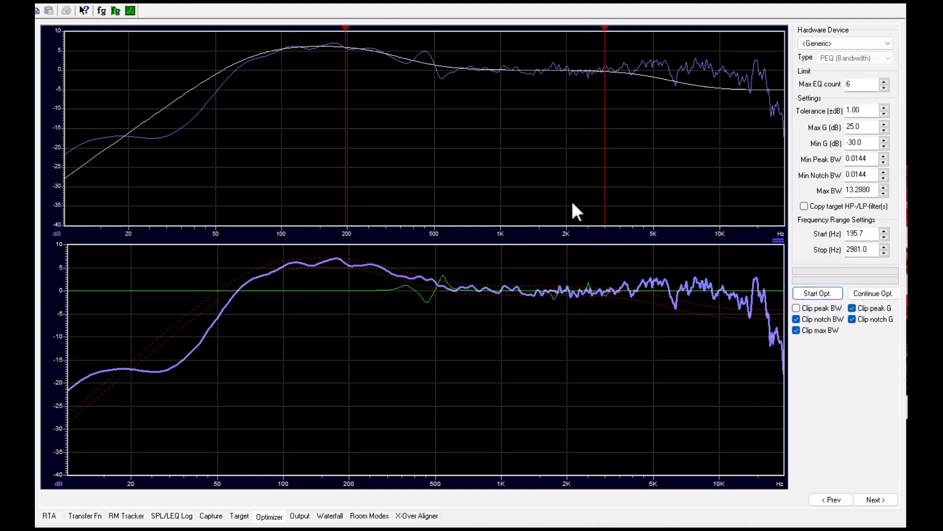
Move the frequency range to 43.0–203.5 Hz, raise the max EQ count to 9 and continue the optimization
drag(348, 158, 201, 165)
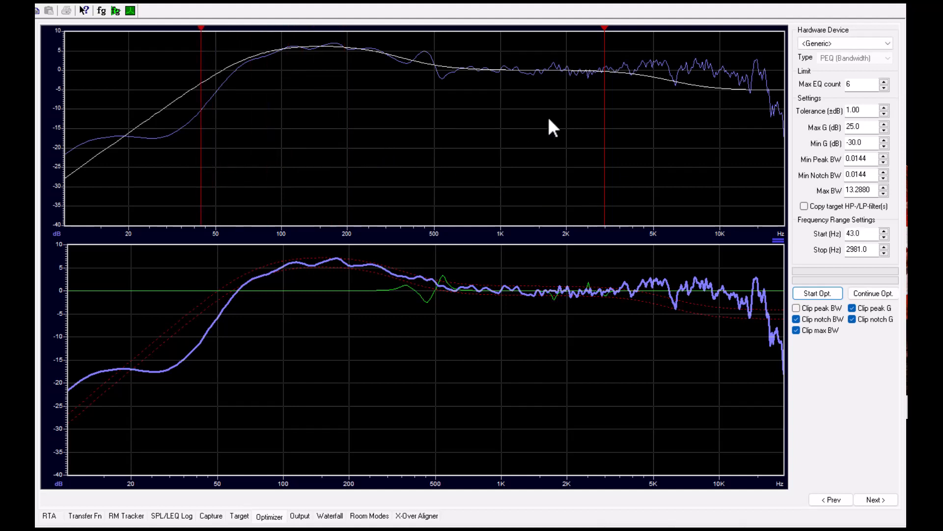
drag(604, 152, 349, 158)
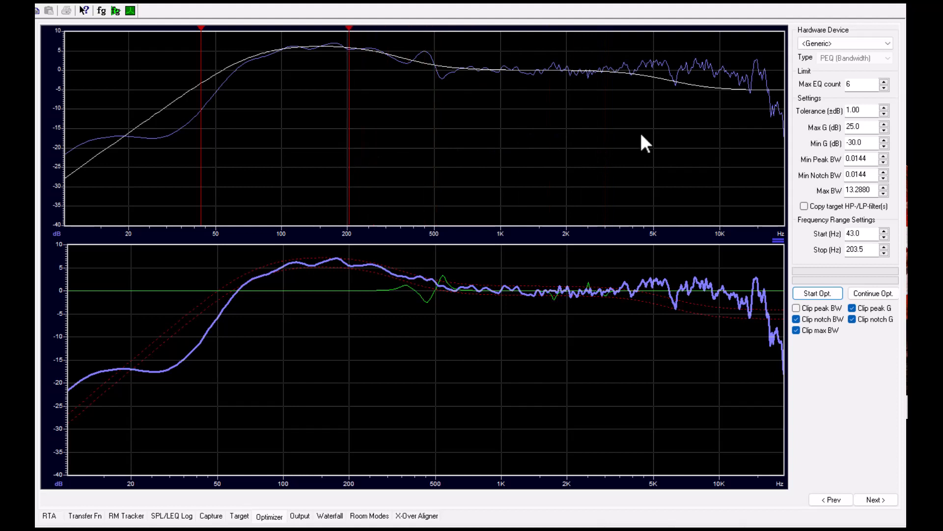
click(884, 81)
click(884, 81)
click(884, 82)
click(872, 293)
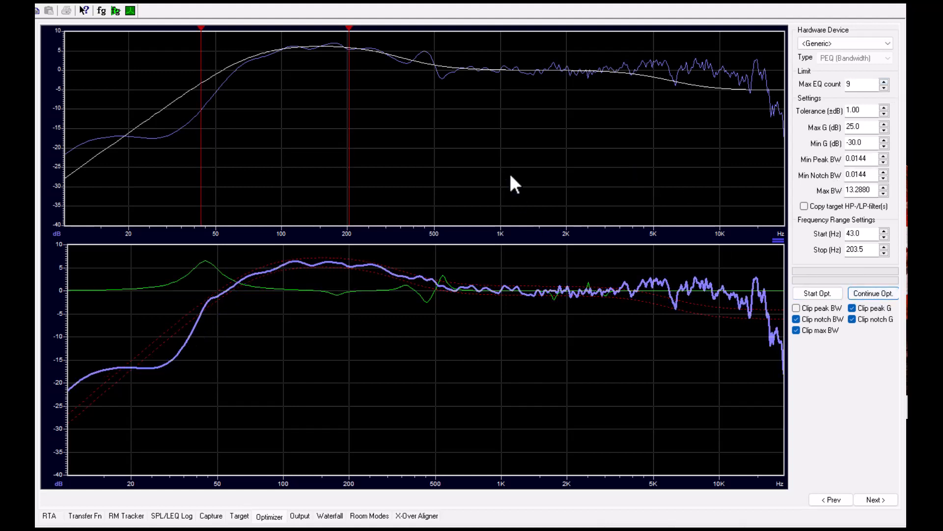
Continue the optimization with a max EQ count of 12 over 2553.3–16698.5 Hz and open the output filter list
click(885, 82)
click(885, 83)
click(885, 82)
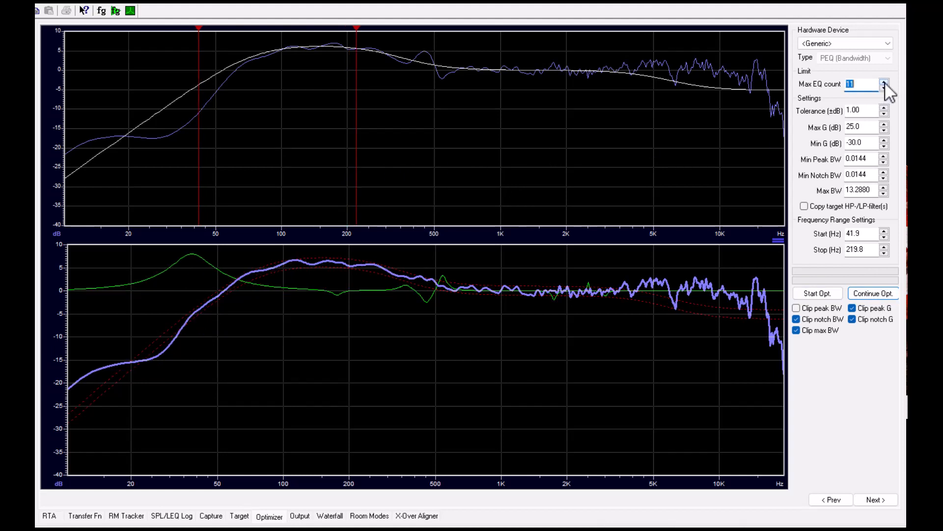
drag(358, 187, 742, 179)
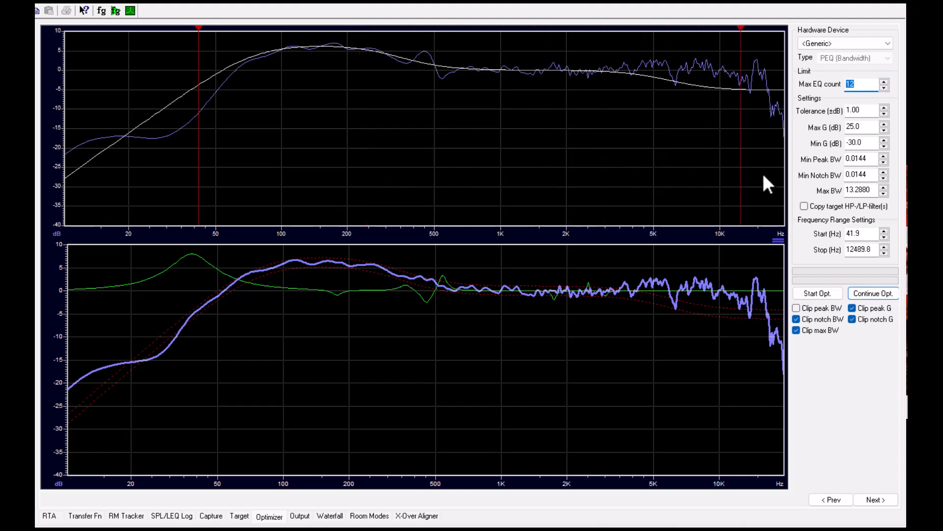
drag(742, 128, 768, 129)
mouse_move(200, 174)
mouse_down()
mouse_move(400, 162)
mouse_move(586, 165)
mouse_up()
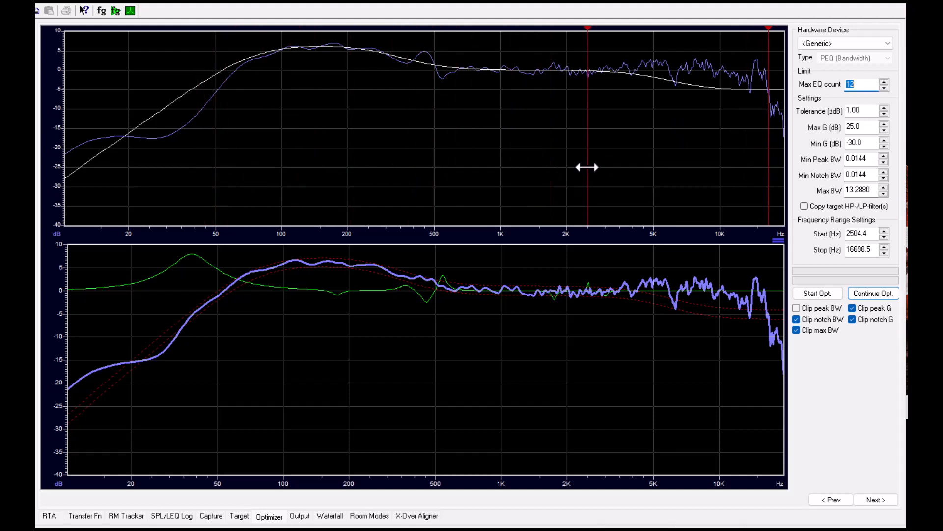
click(878, 294)
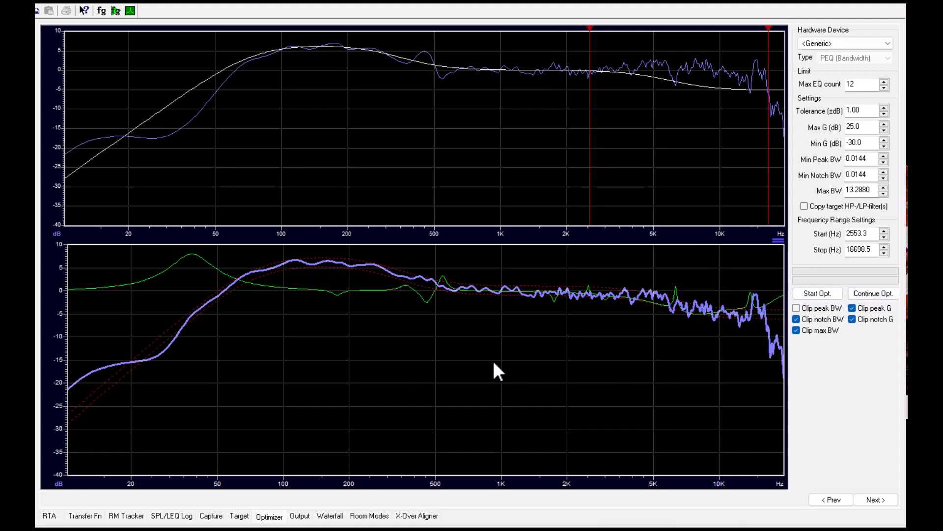
click(269, 517)
click(300, 516)
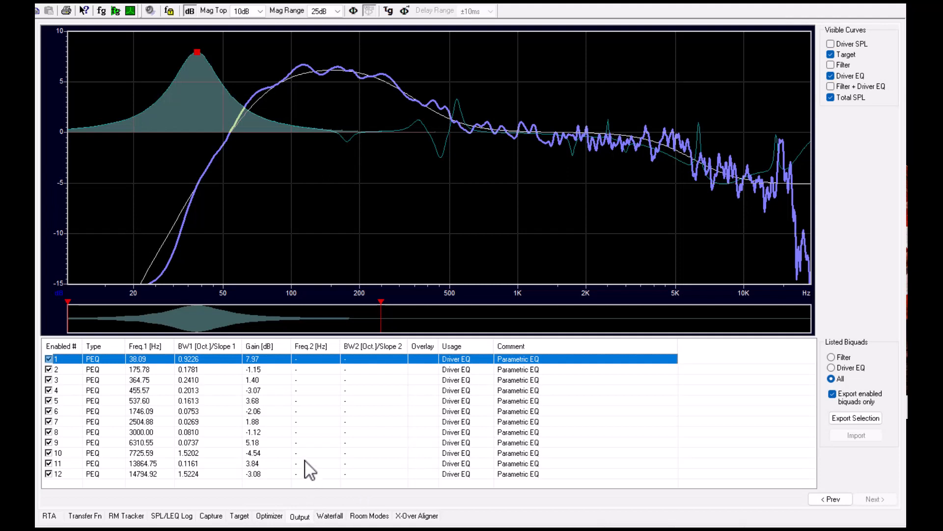